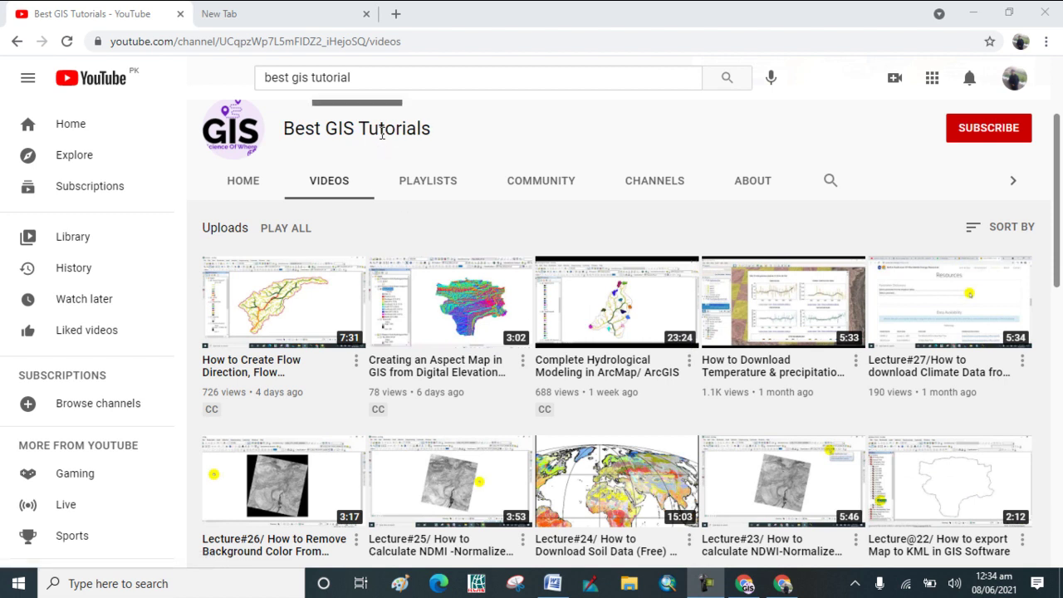
# Step: Subscribe to Best GIS Tutorials on YouTube with the notification bell set to All
pyautogui.click(958, 133)
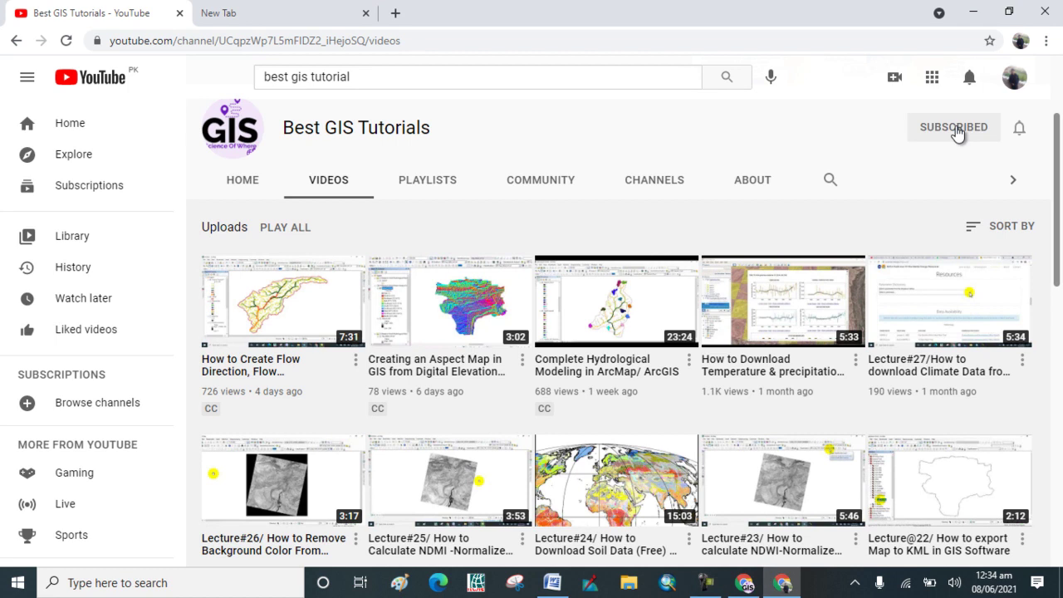
pyautogui.click(1018, 128)
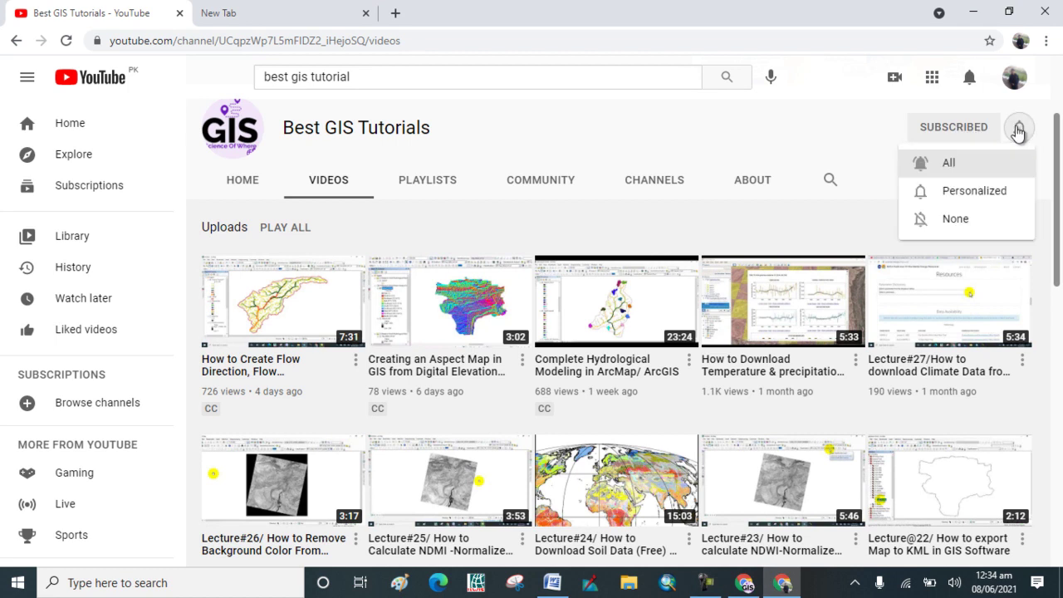
pyautogui.click(947, 166)
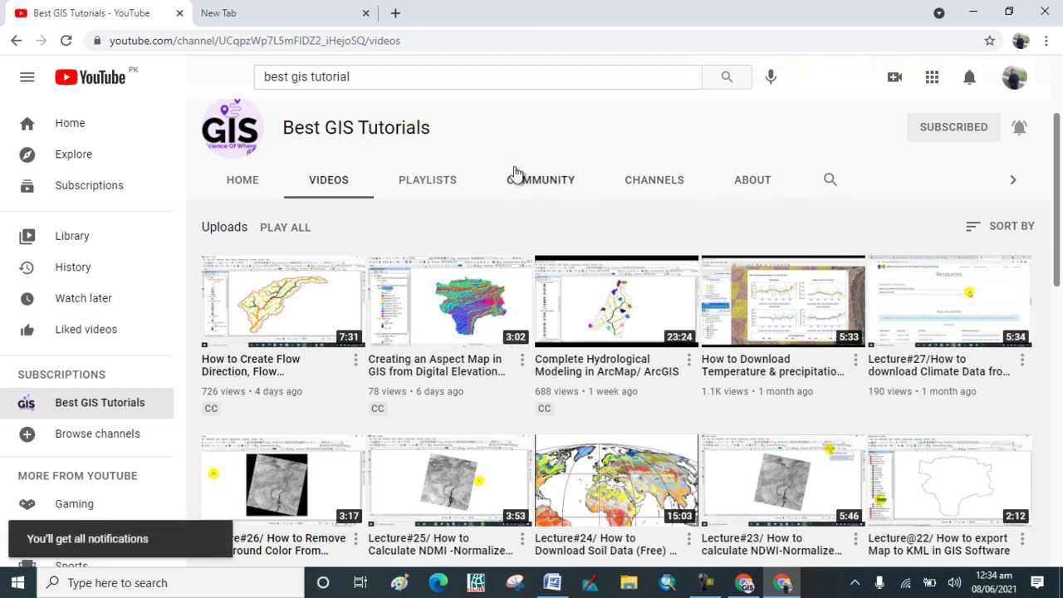
# Step: Copy the scihub.copernicus.eu/dhus/#/home address line from the Word document
pyautogui.click(552, 582)
pyautogui.click(479, 227)
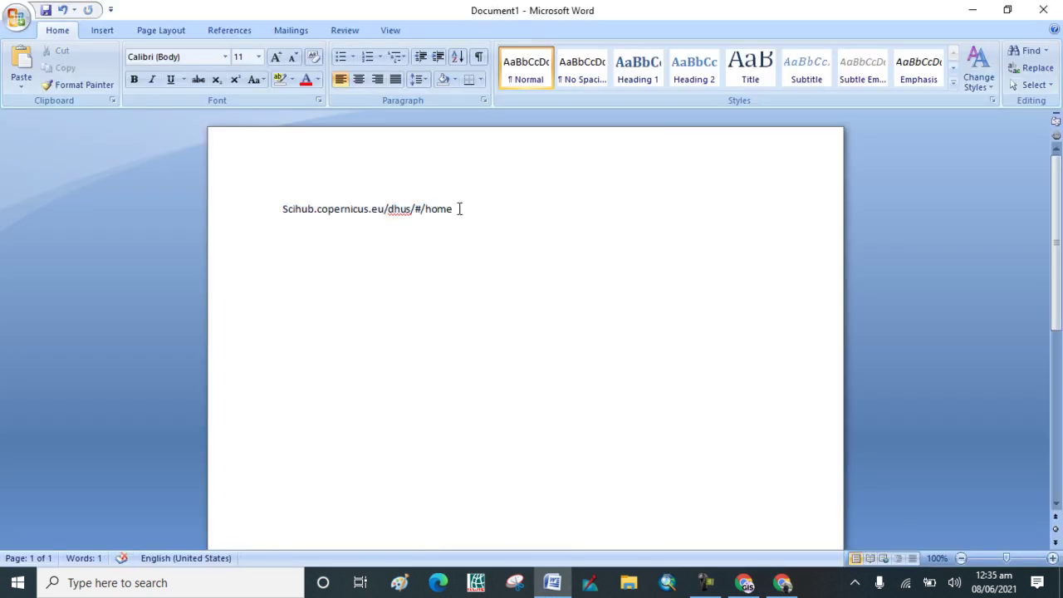
pyautogui.moveTo(459, 208); pyautogui.dragTo(288, 210)
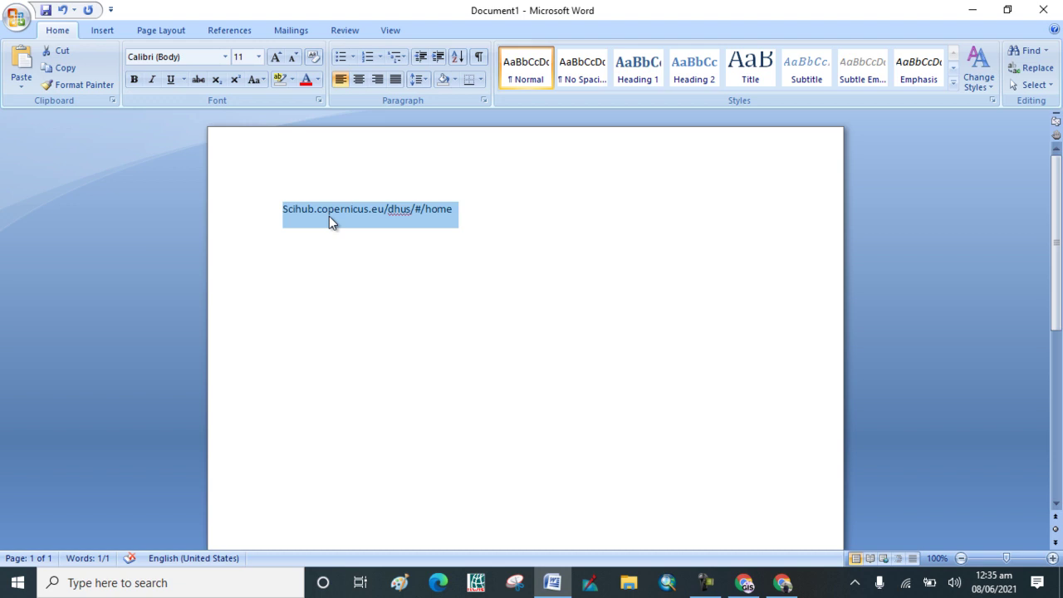
pyautogui.rightClick(329, 217)
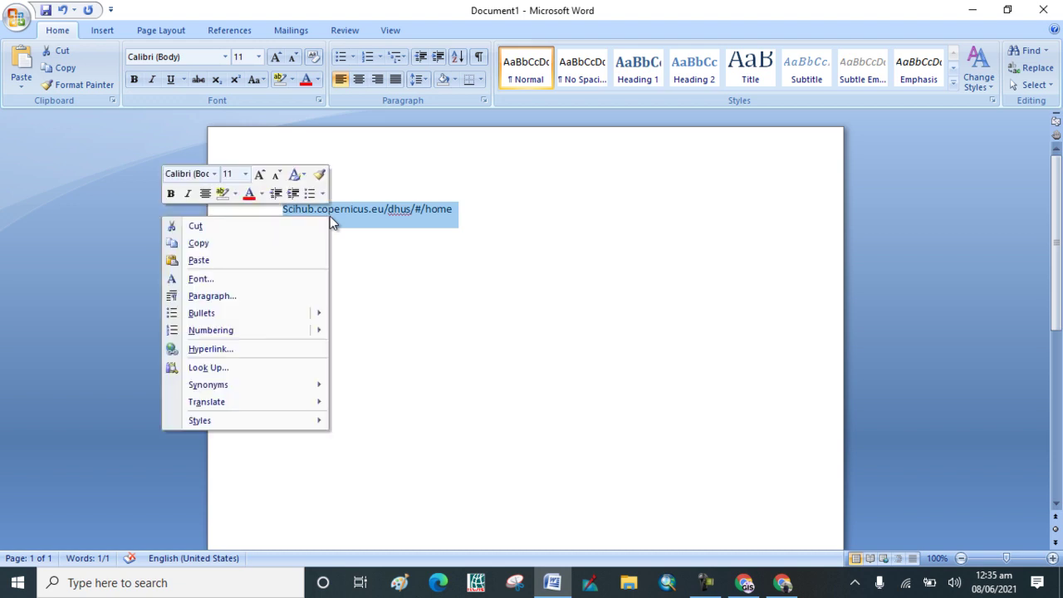
pyautogui.click(246, 251)
pyautogui.click(781, 583)
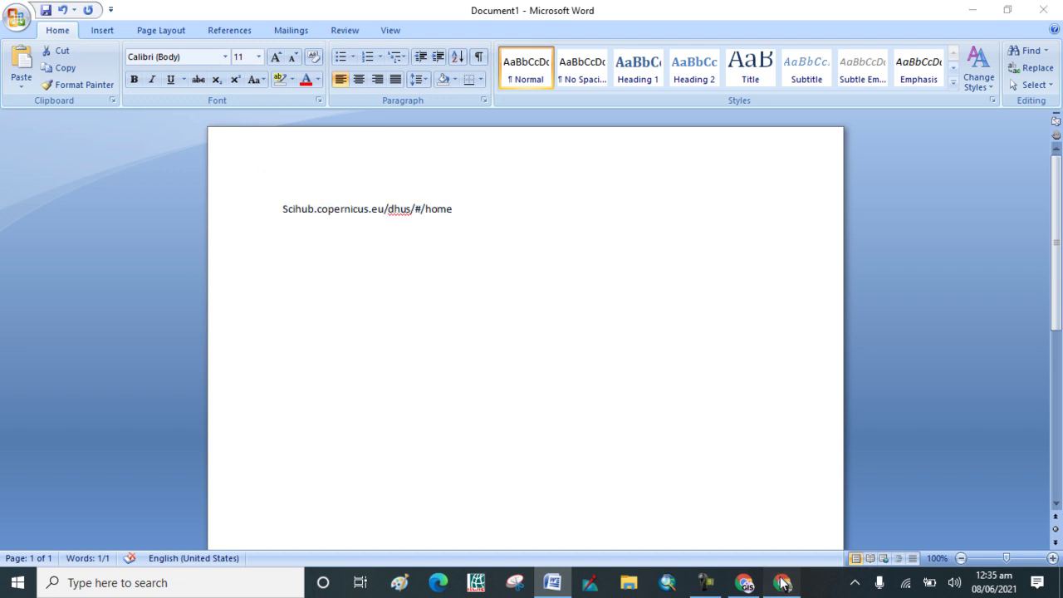
# Step: Paste the copied Sci-Hub address into the new tab's Google search box to load the hub
pyautogui.click(277, 14)
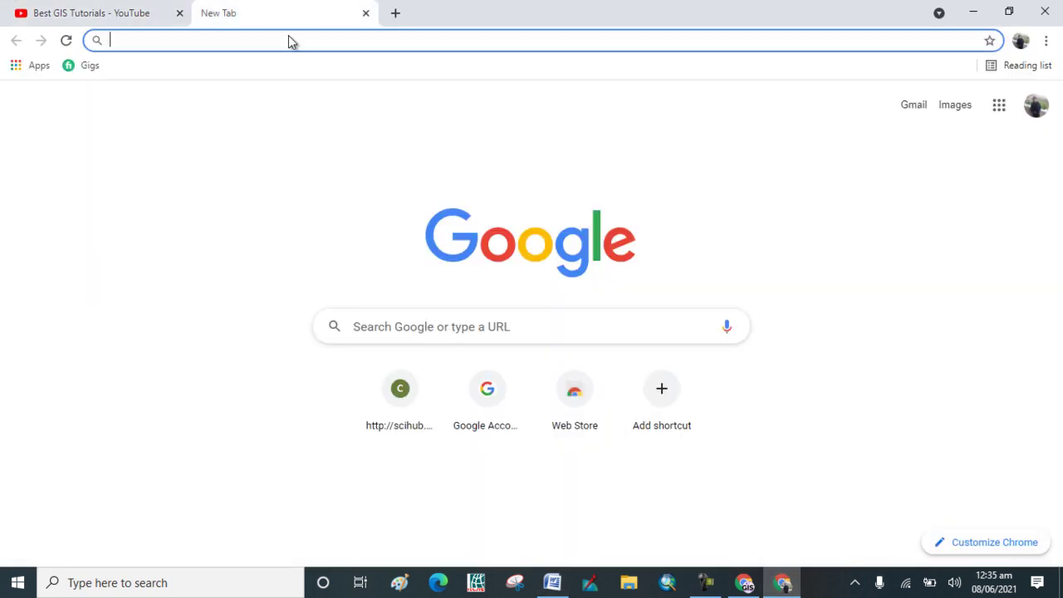
pyautogui.click(422, 322)
pyautogui.rightClick(421, 323)
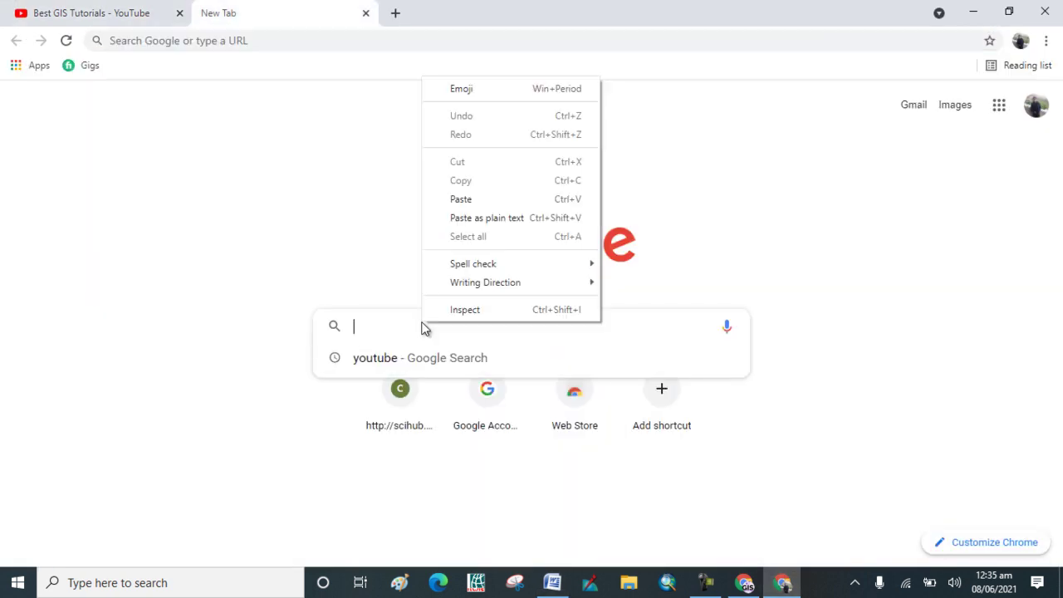
pyautogui.click(461, 200)
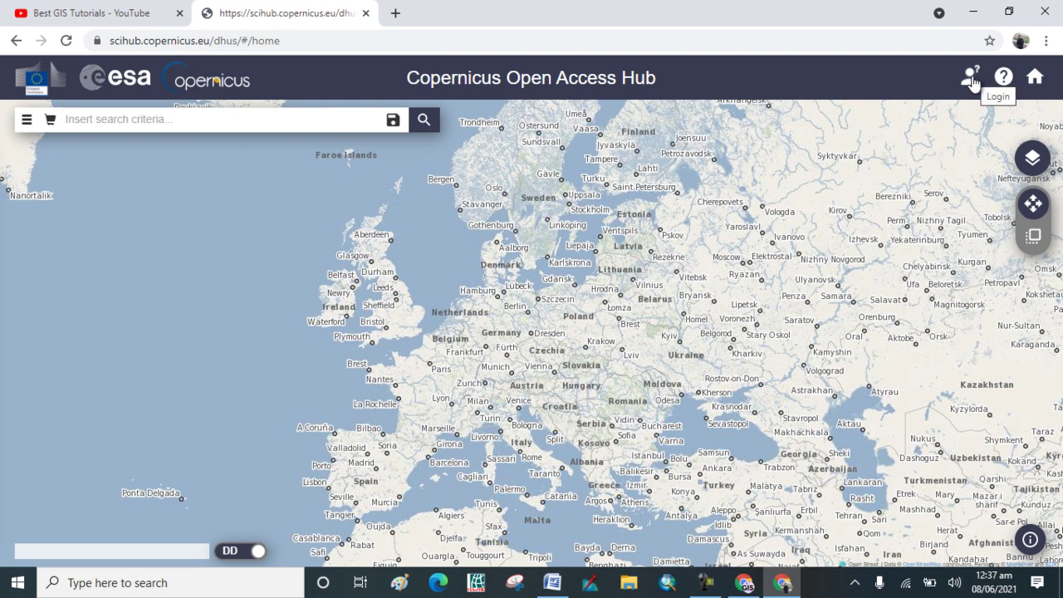
# Step: Open Sign up from the hub's user login panel to reach the registration form
pyautogui.click(973, 80)
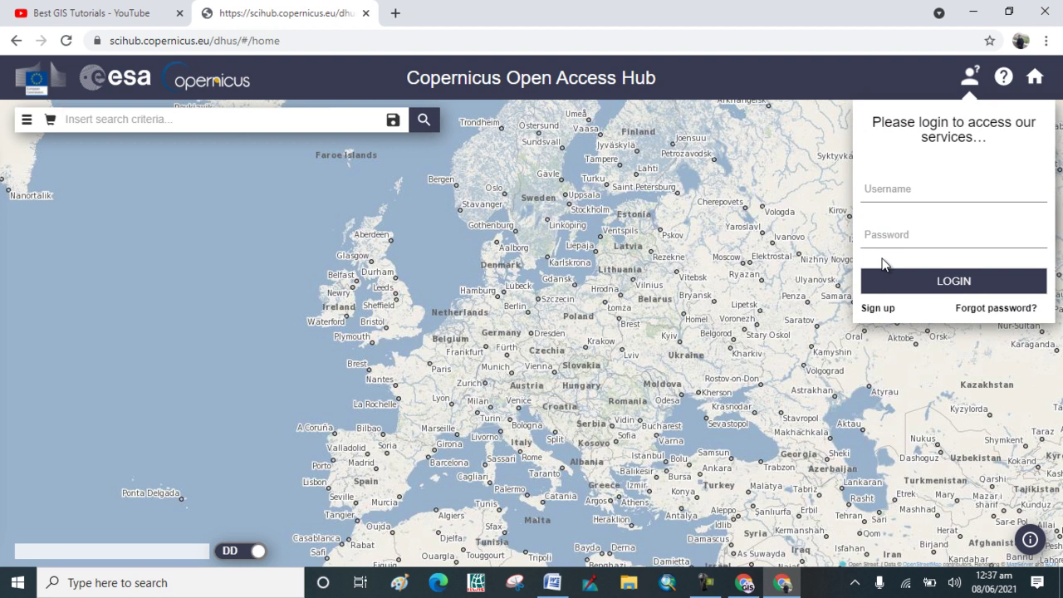
pyautogui.click(877, 308)
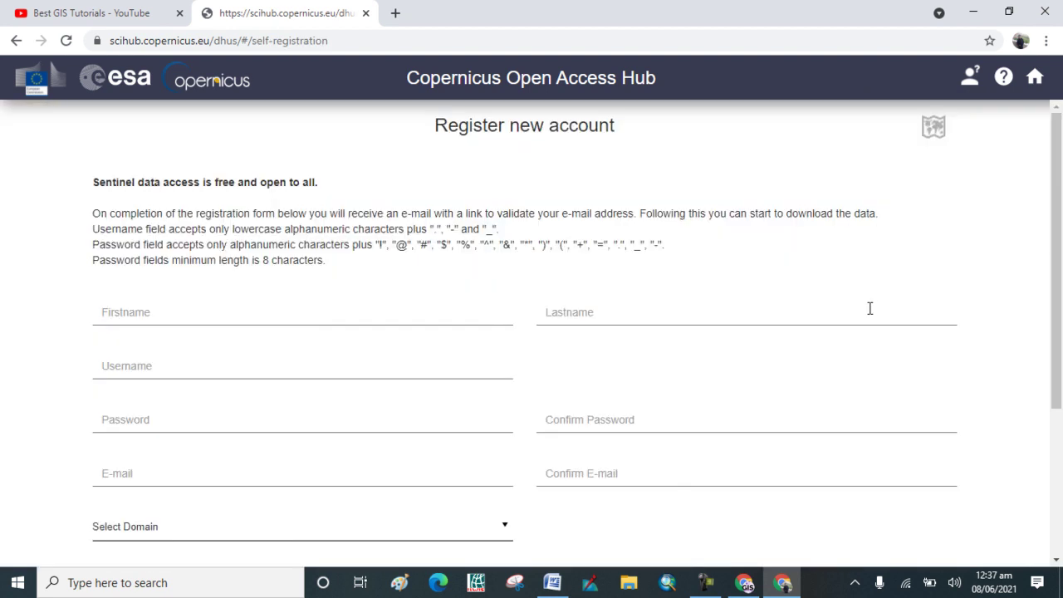
pyautogui.scroll(-1, 504, 301)
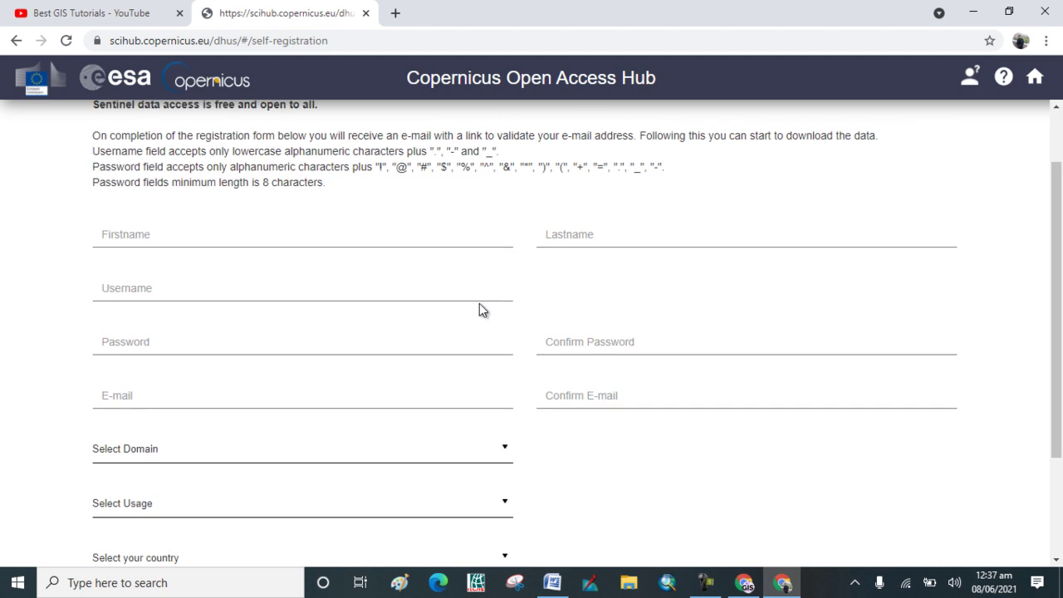
# Step: Enter the first name, last name, username, password and password confirmation in the registration form
pyautogui.click(131, 237)
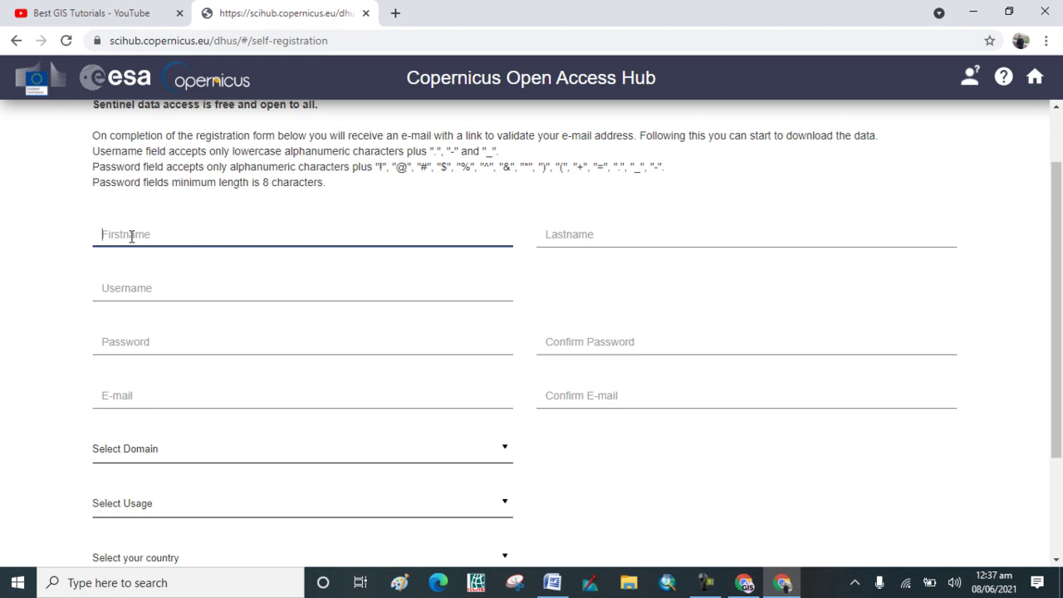
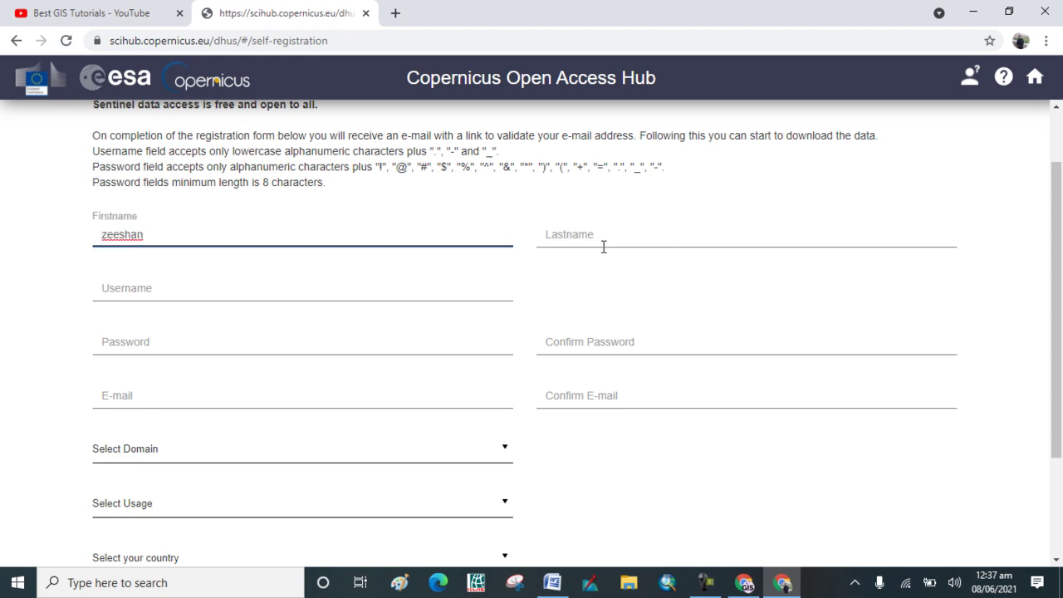
pyautogui.click(585, 240)
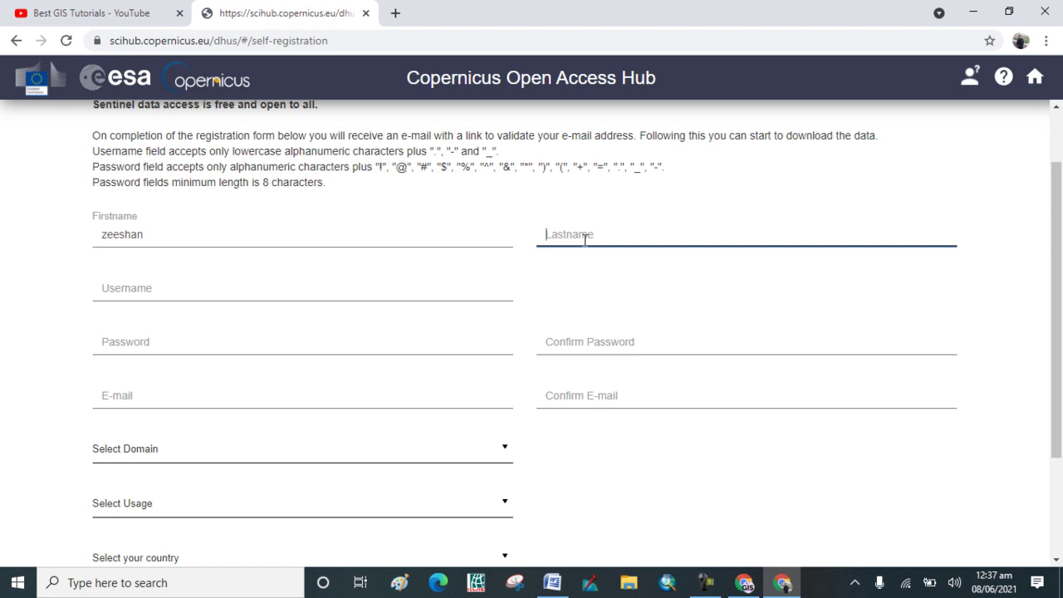
pyautogui.click(156, 285)
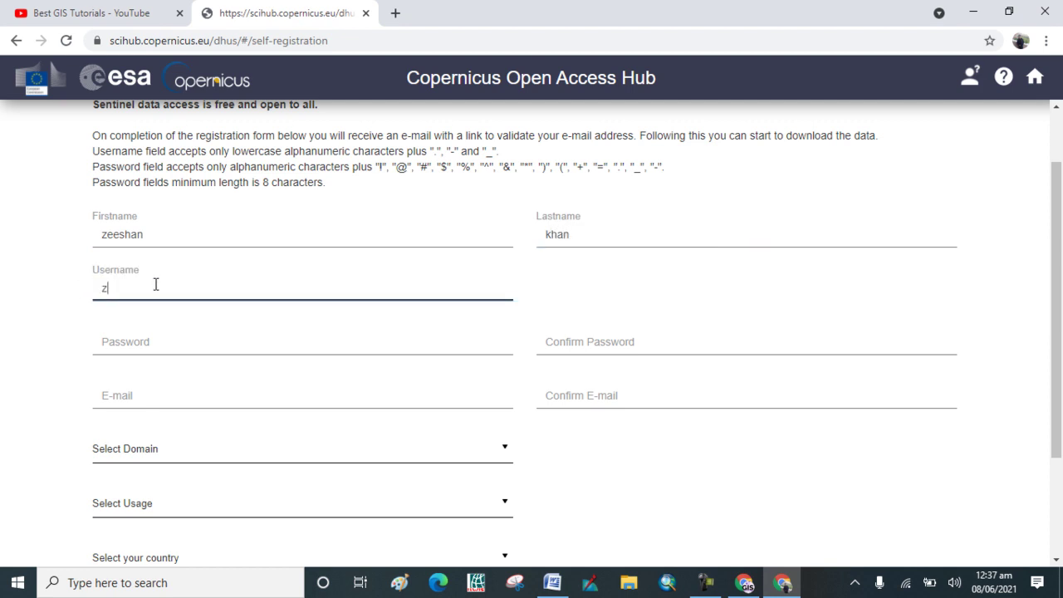
pyautogui.click(123, 341)
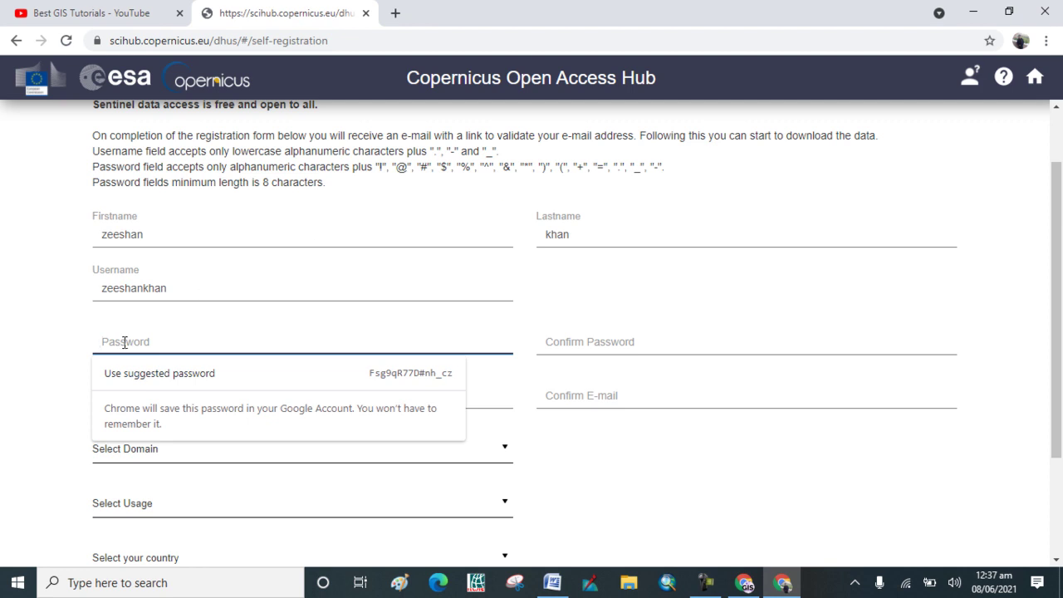
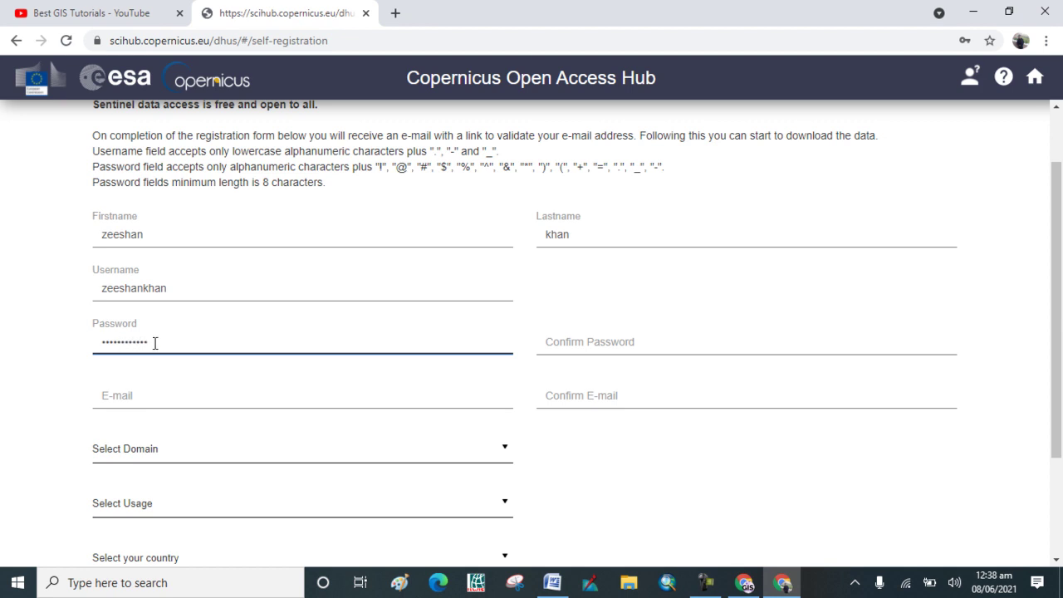
pyautogui.click(584, 348)
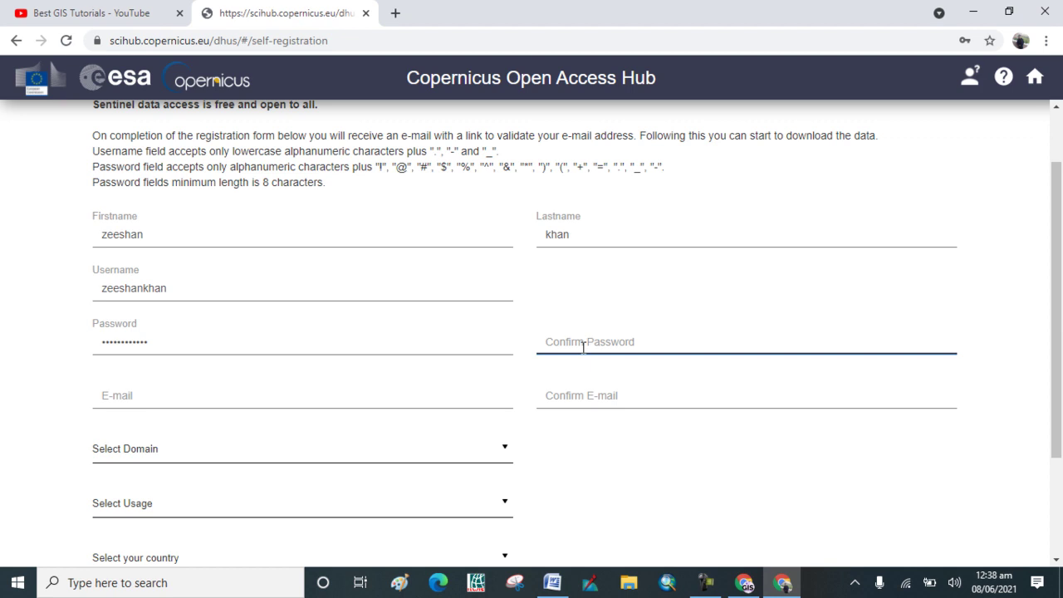
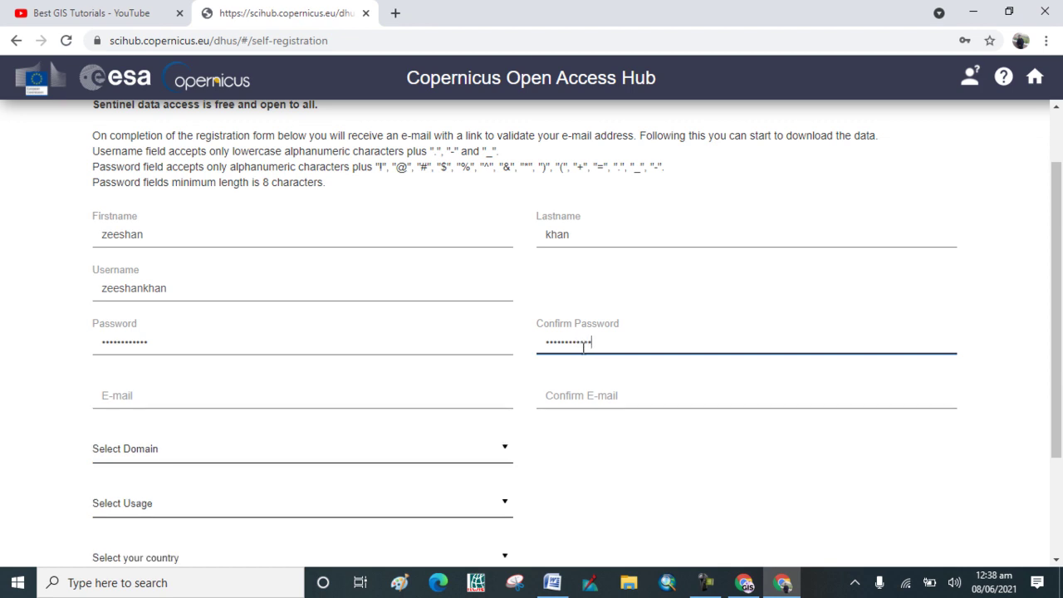
# Step: Enter the e-mail address and copy it into the Confirm E-mail field
pyautogui.click(130, 394)
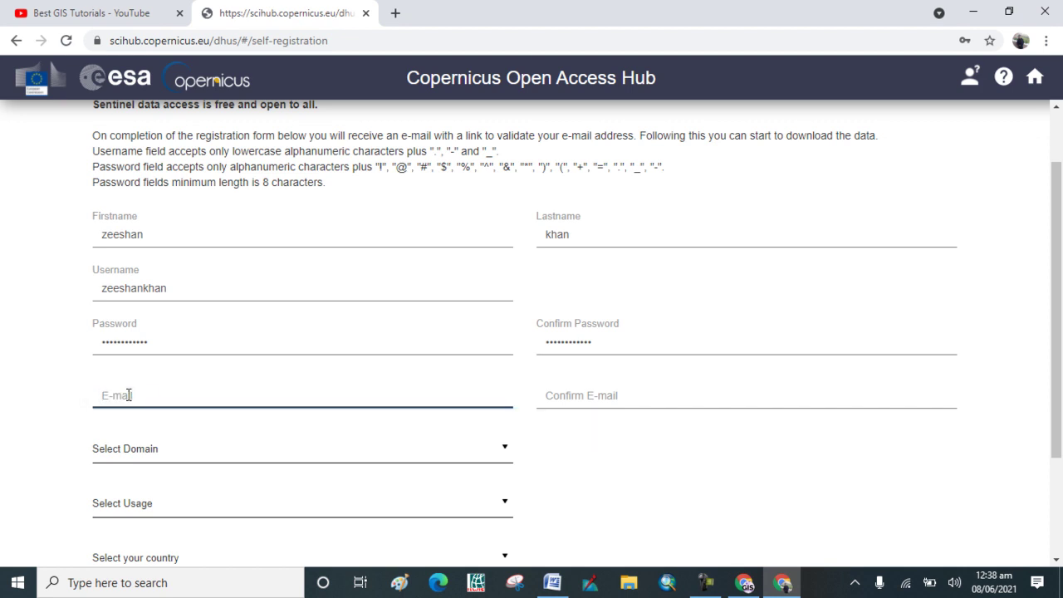
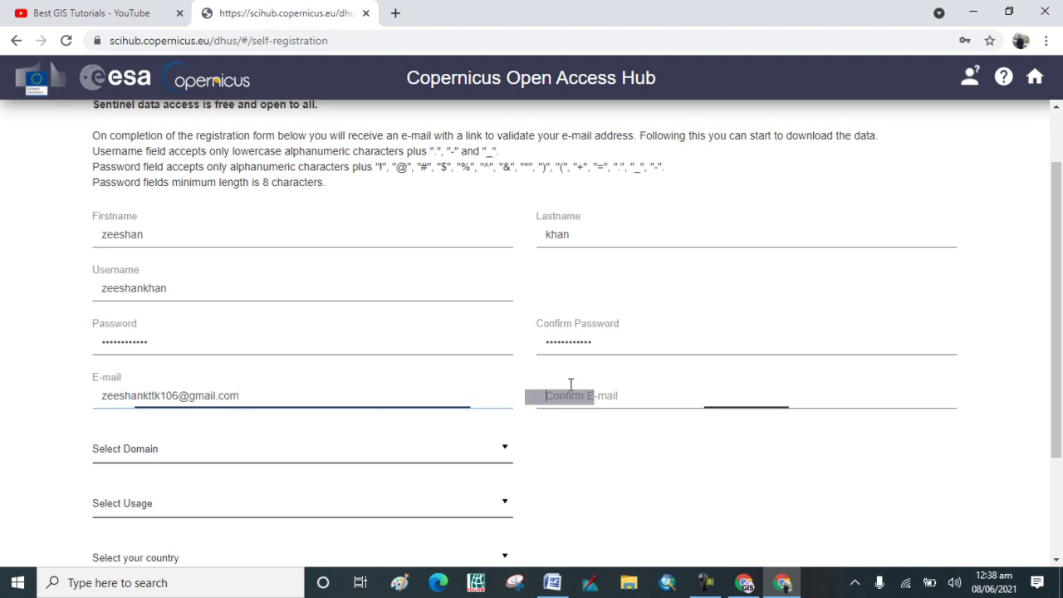
pyautogui.click(570, 389)
pyautogui.moveTo(248, 394); pyautogui.dragTo(172, 396)
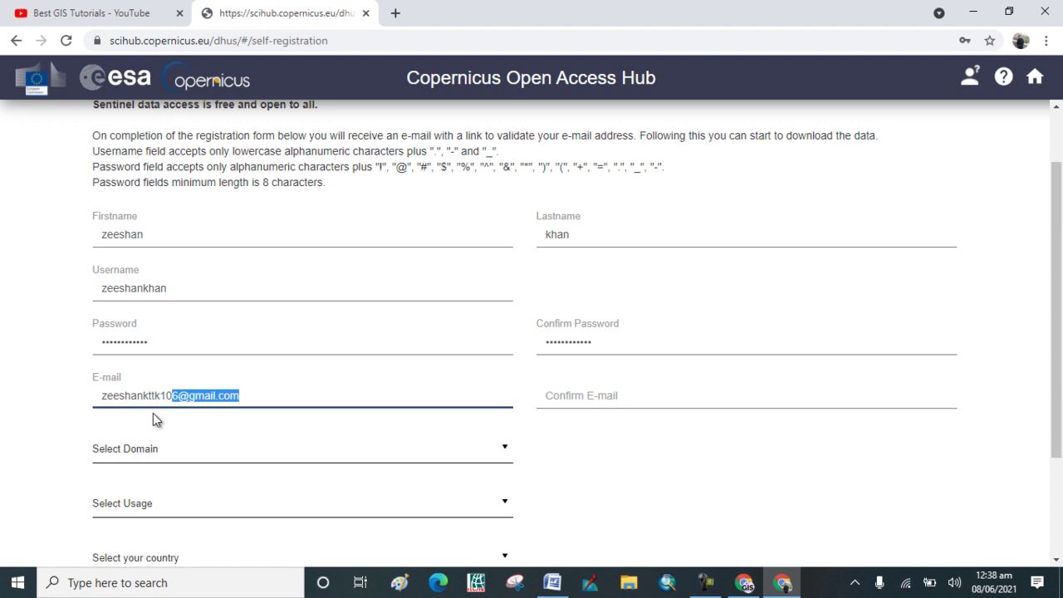
pyautogui.rightClick(216, 398)
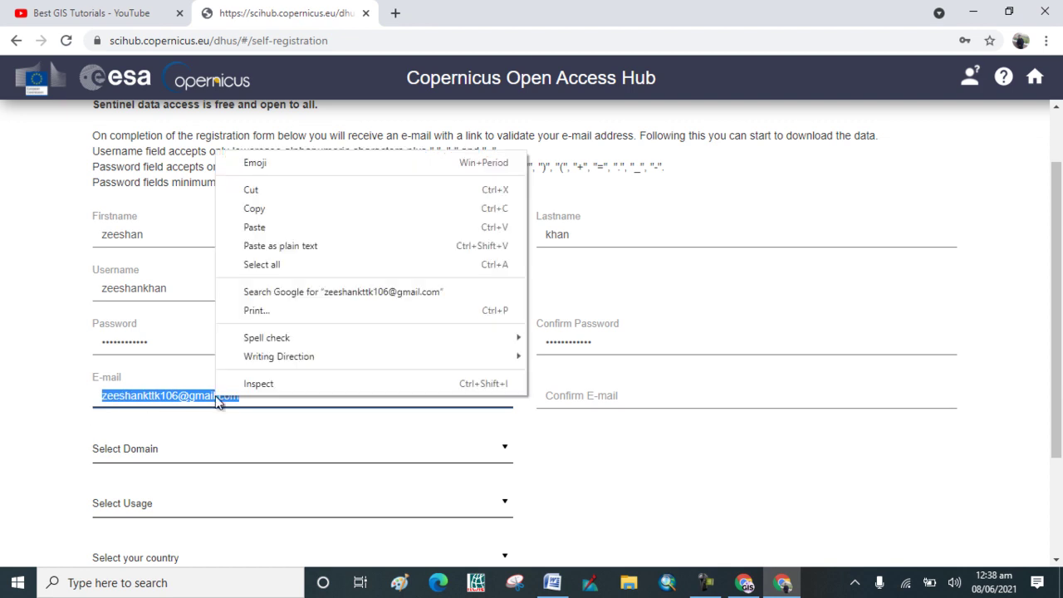
pyautogui.click(256, 218)
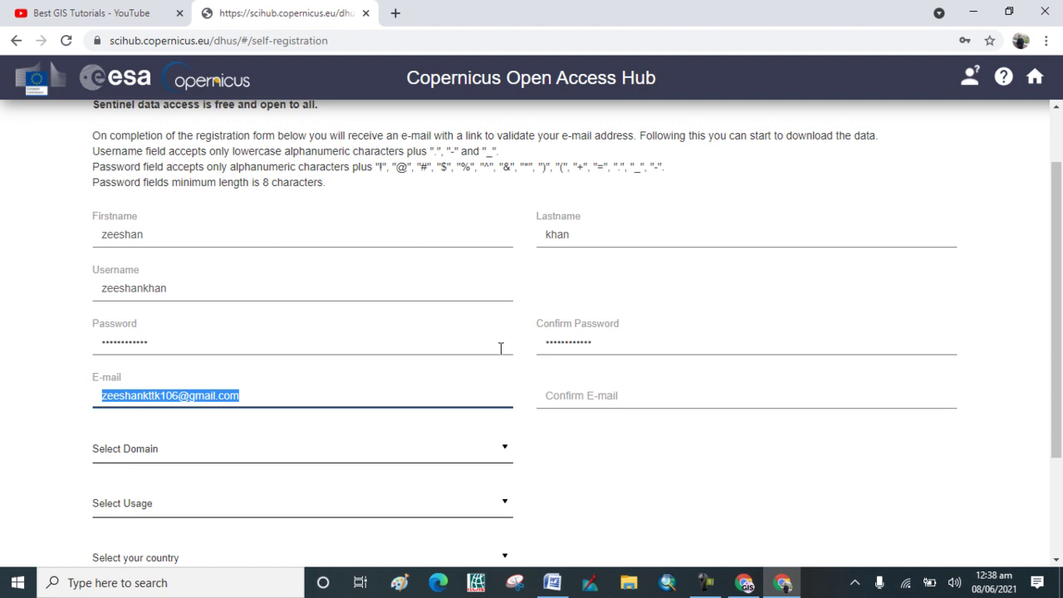
pyautogui.click(572, 396)
pyautogui.rightClick(572, 399)
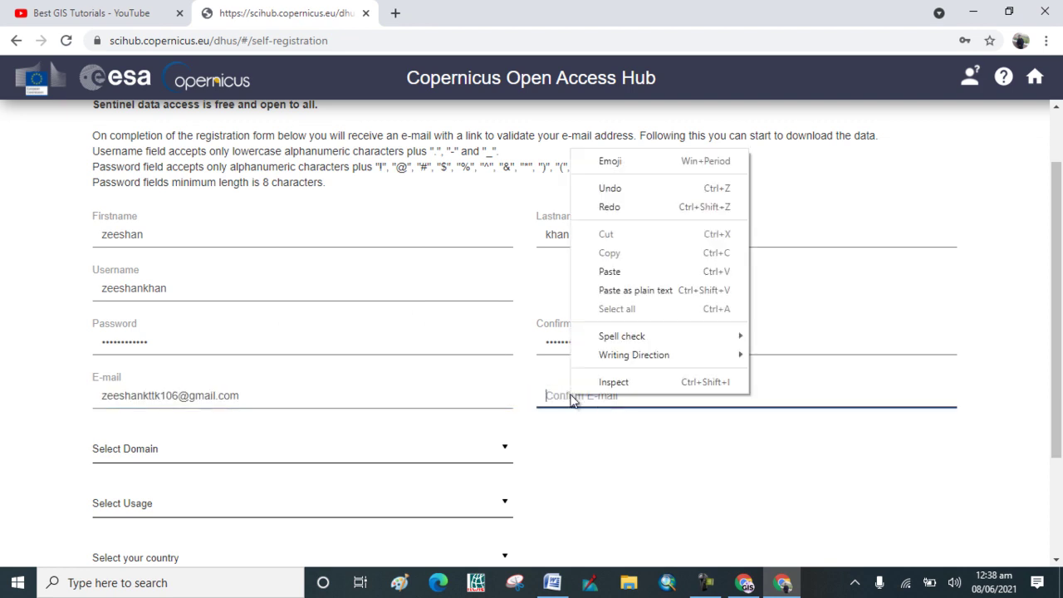
pyautogui.click(611, 272)
# Step: Choose Land as the domain and Education as the usage
pyautogui.scroll(-1, 225, 451)
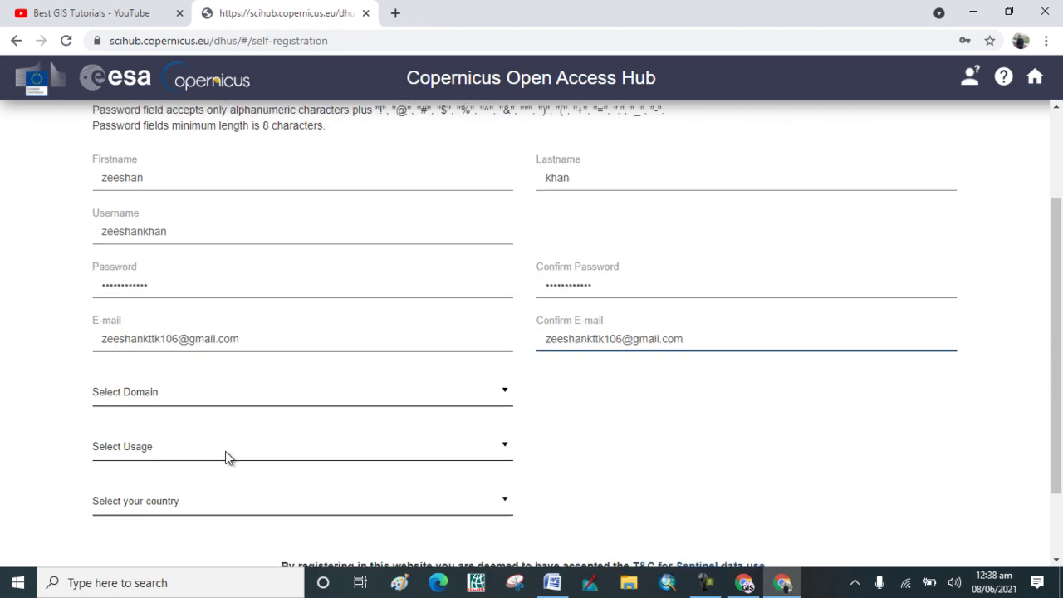
pyautogui.click(502, 373)
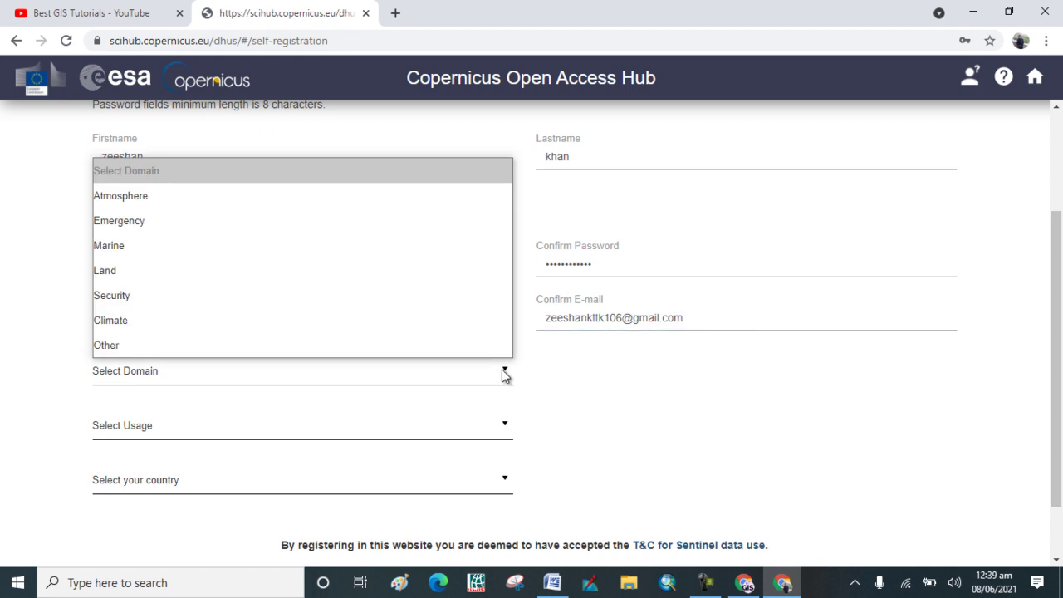
pyautogui.click(116, 271)
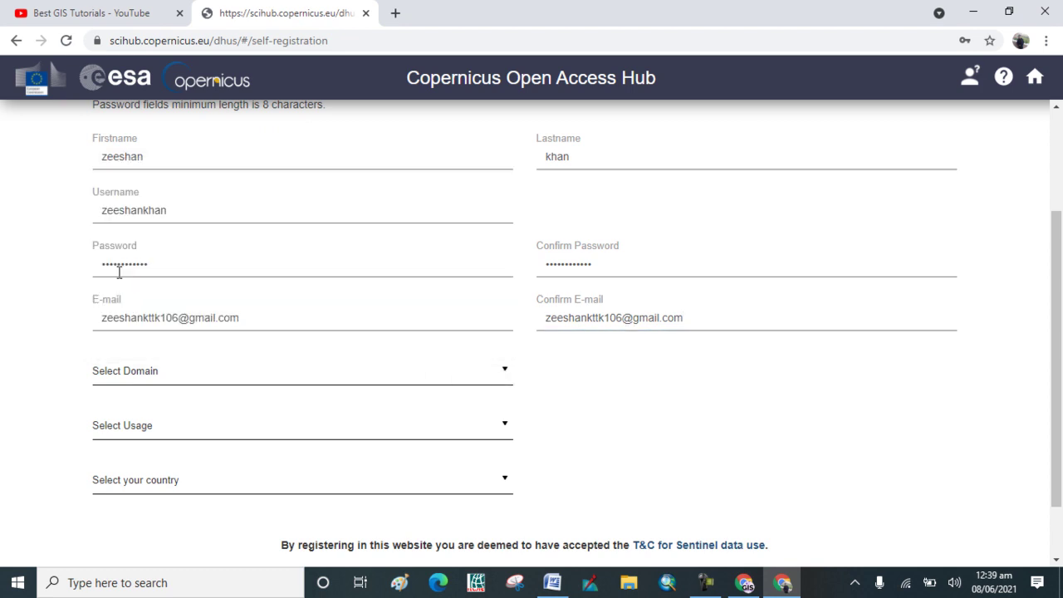
pyautogui.click(502, 425)
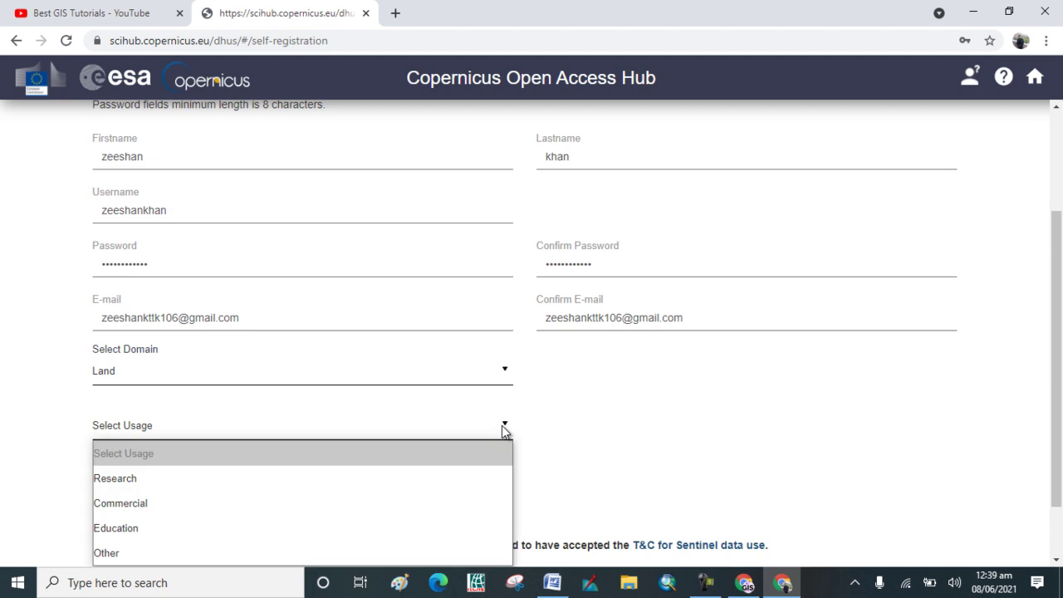
pyautogui.click(471, 391)
pyautogui.scroll(-2, 415, 373)
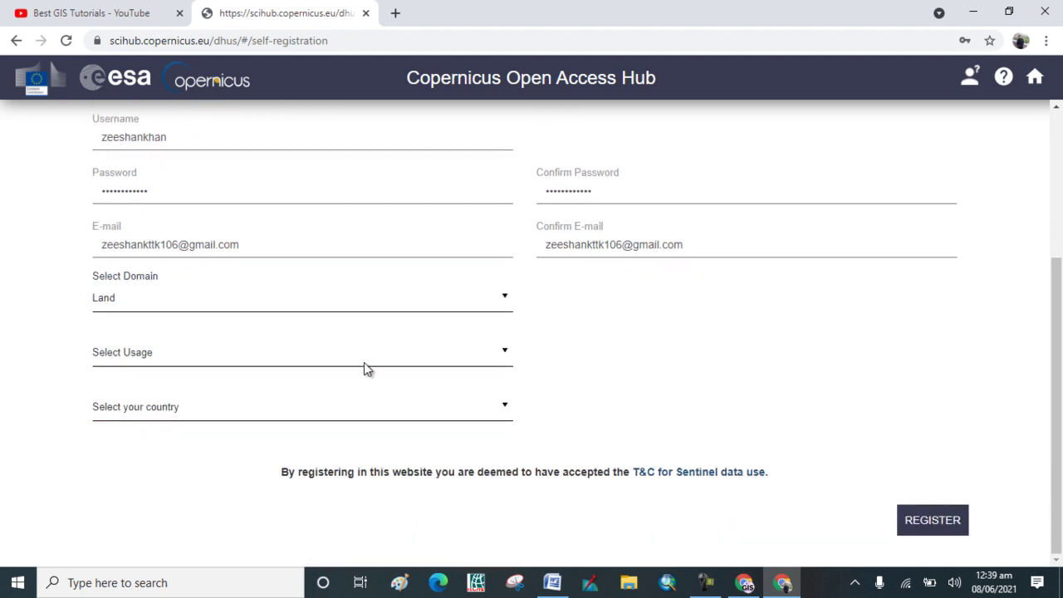
pyautogui.click(502, 350)
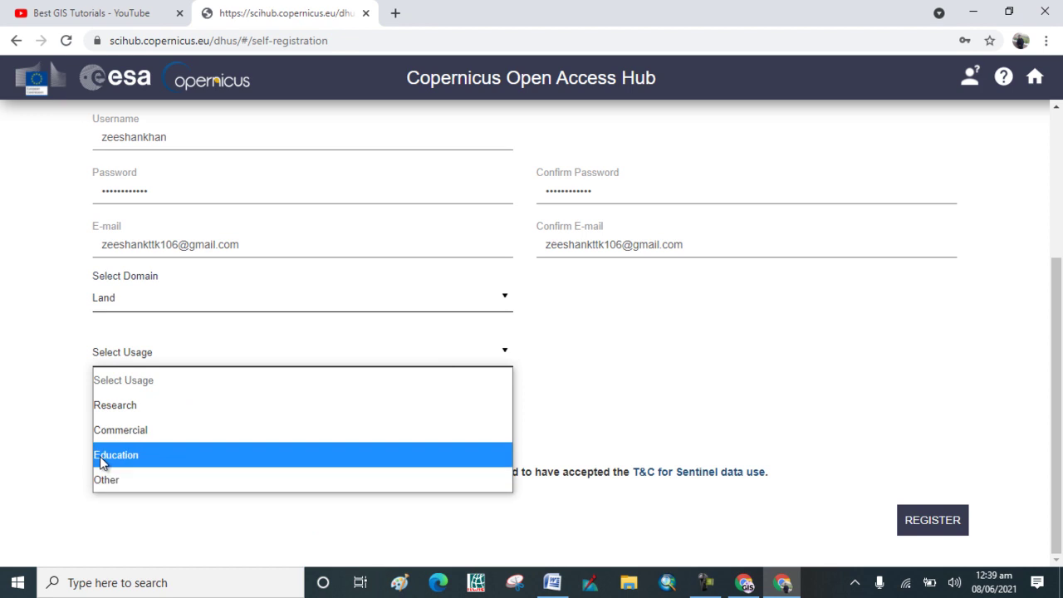
pyautogui.click(100, 455)
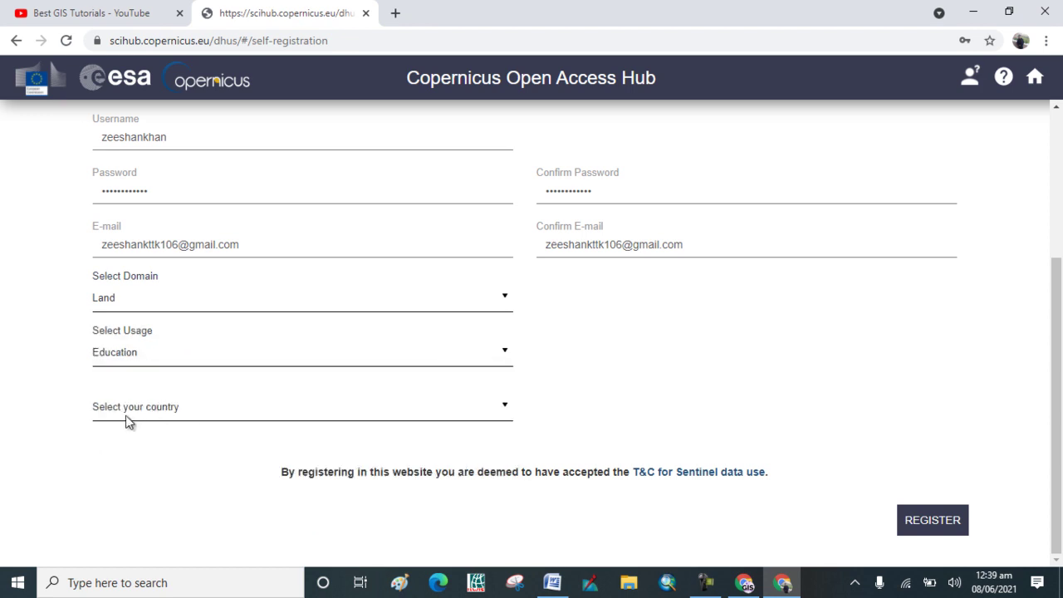
# Step: Select Pakistan as the country and submit the registration
pyautogui.click(507, 407)
pyautogui.scroll(-1, 426, 380)
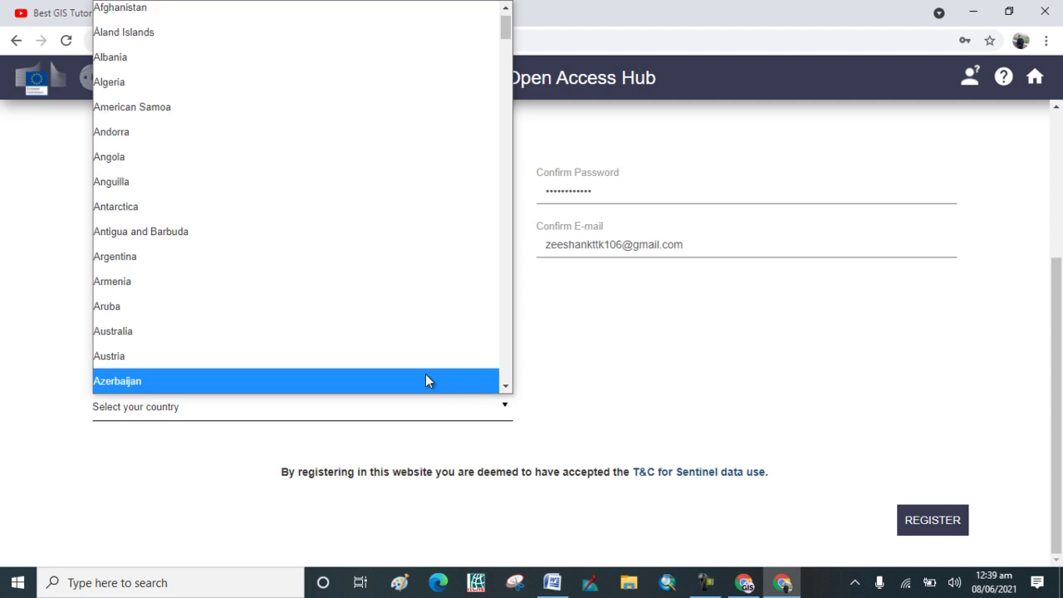
pyautogui.write('p')
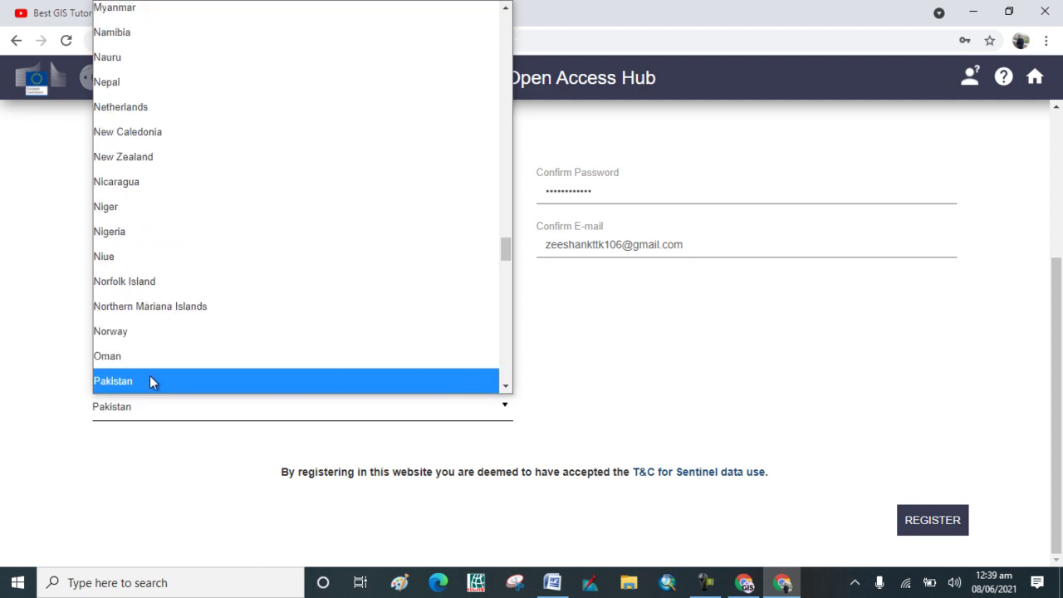
pyautogui.click(149, 381)
pyautogui.scroll(1, 315, 435)
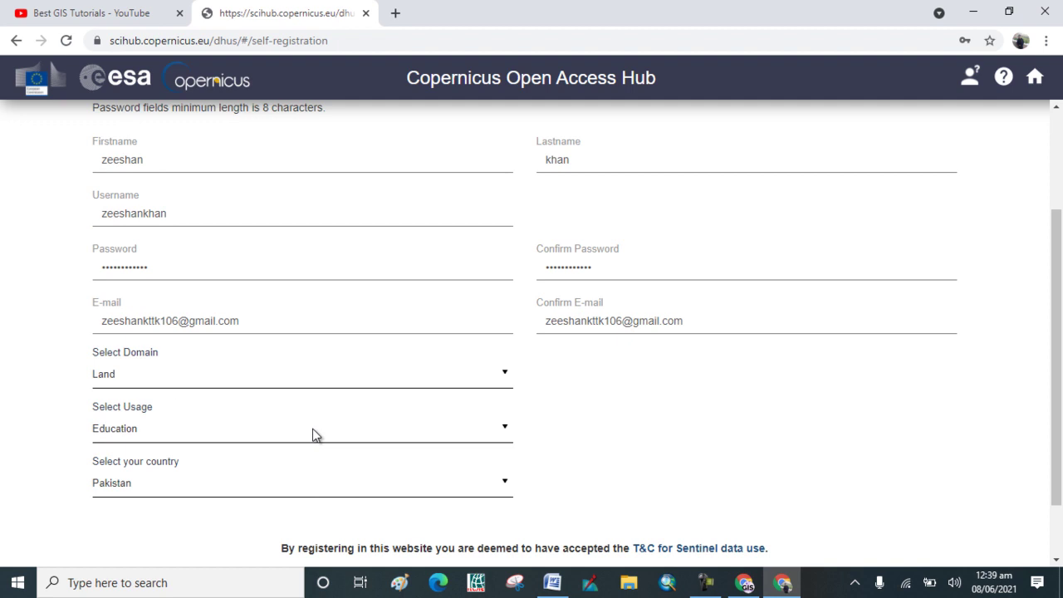
pyautogui.scroll(1, 312, 432)
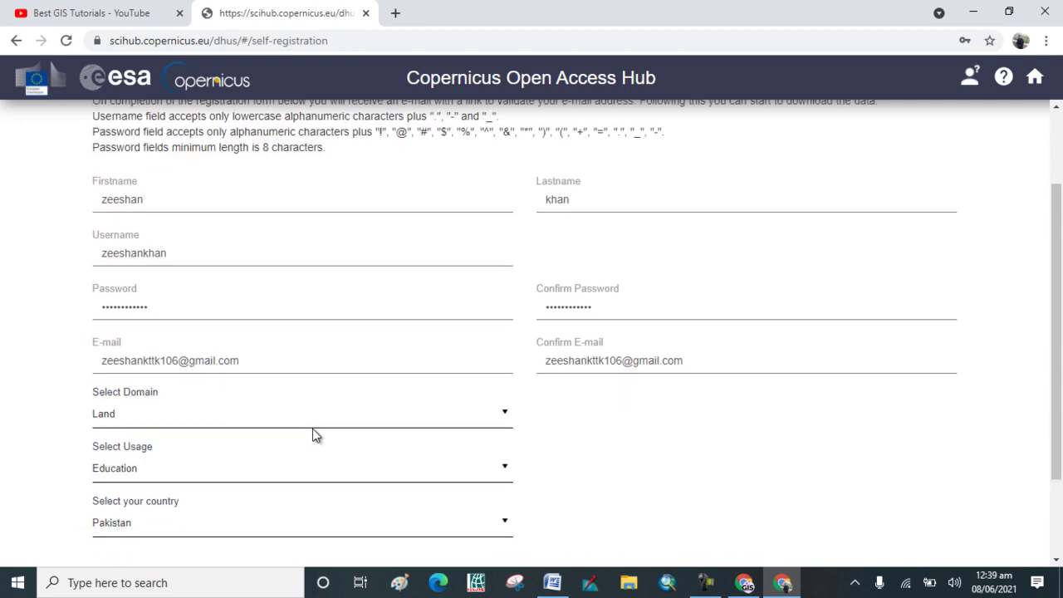
pyautogui.scroll(-2, 312, 431)
pyautogui.click(924, 529)
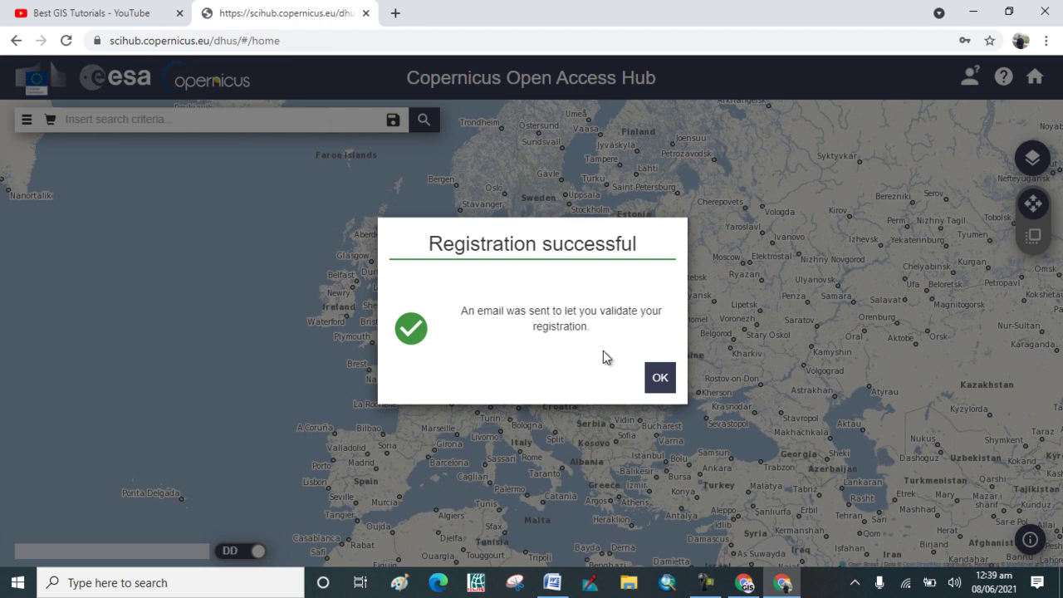
# Step: Dismiss the Registration successful dialog with OK
pyautogui.click(660, 377)
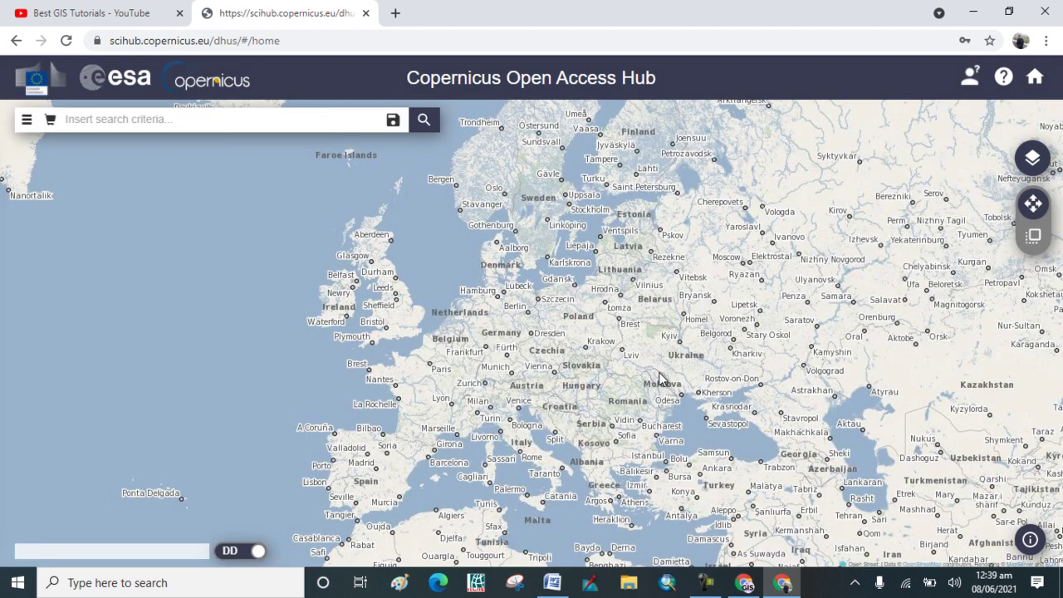
# Step: Open Gmail in a new tab and follow the validation link in the [SciHub] User account creation email
pyautogui.click(396, 13)
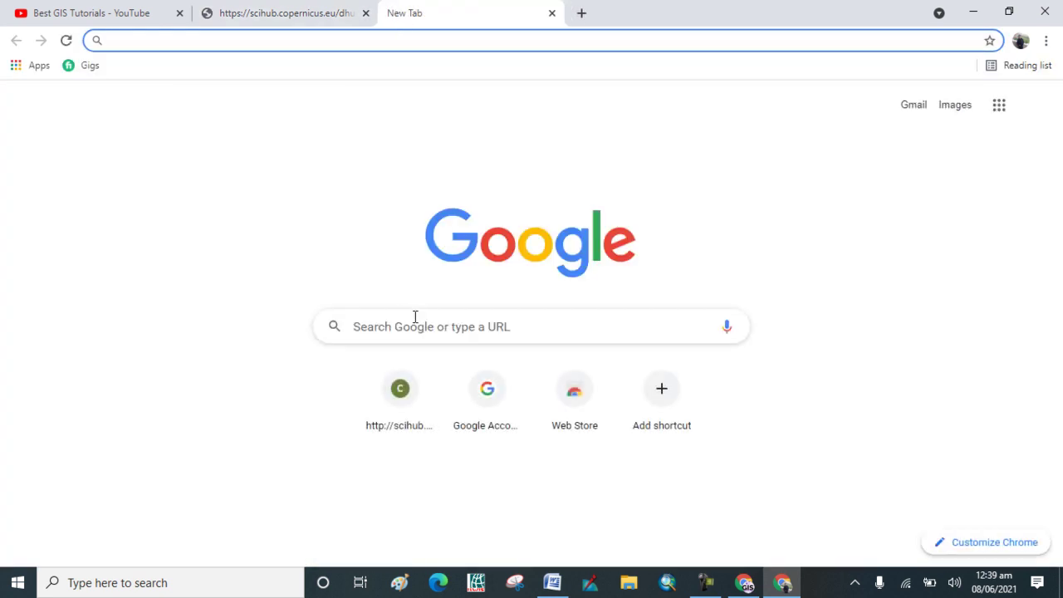
pyautogui.click(476, 324)
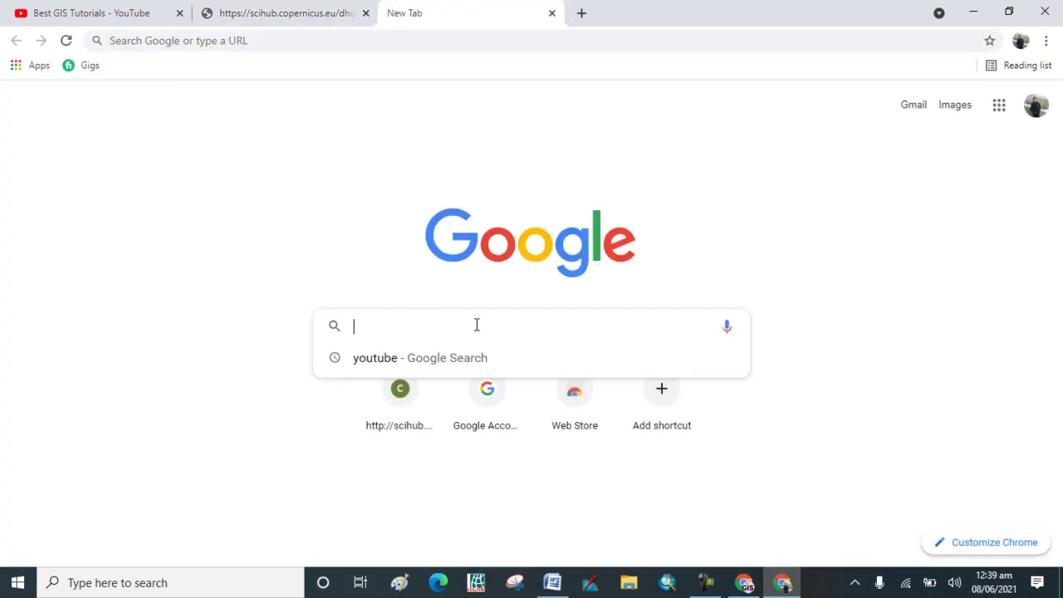
pyautogui.write('gm')
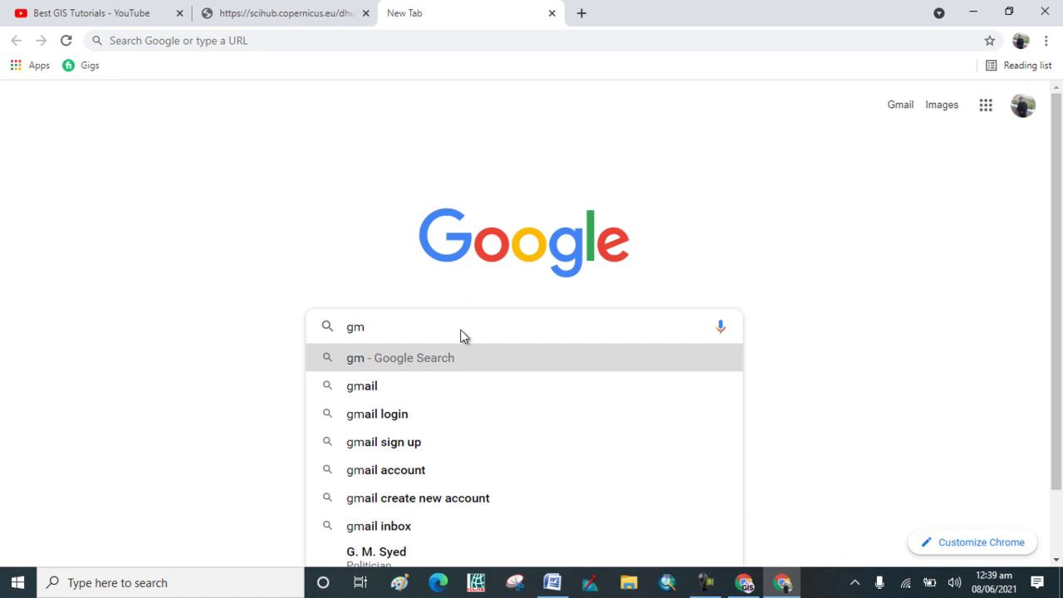
pyautogui.click(366, 383)
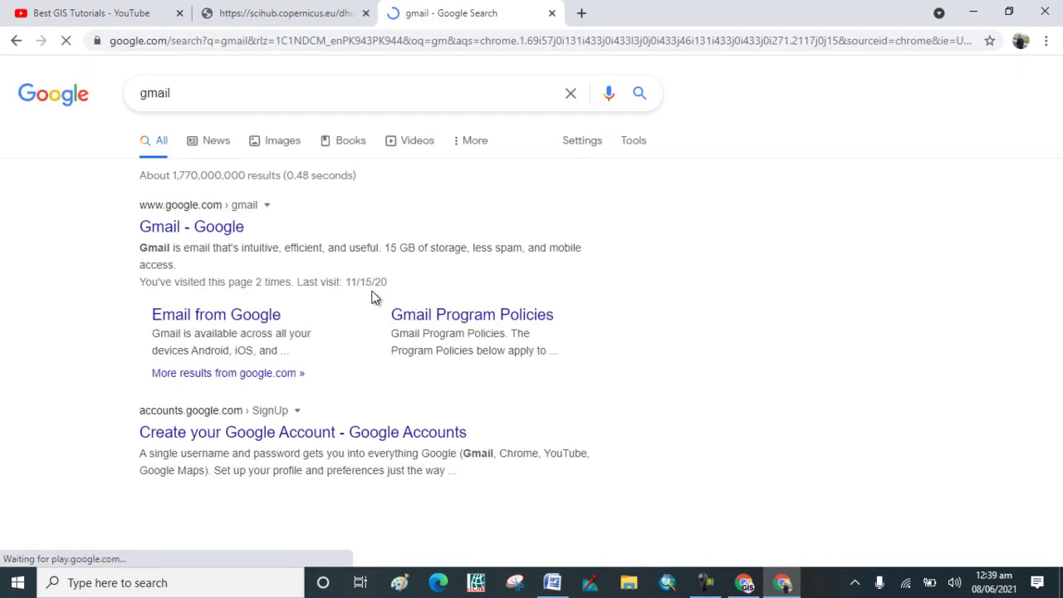
pyautogui.click(292, 216)
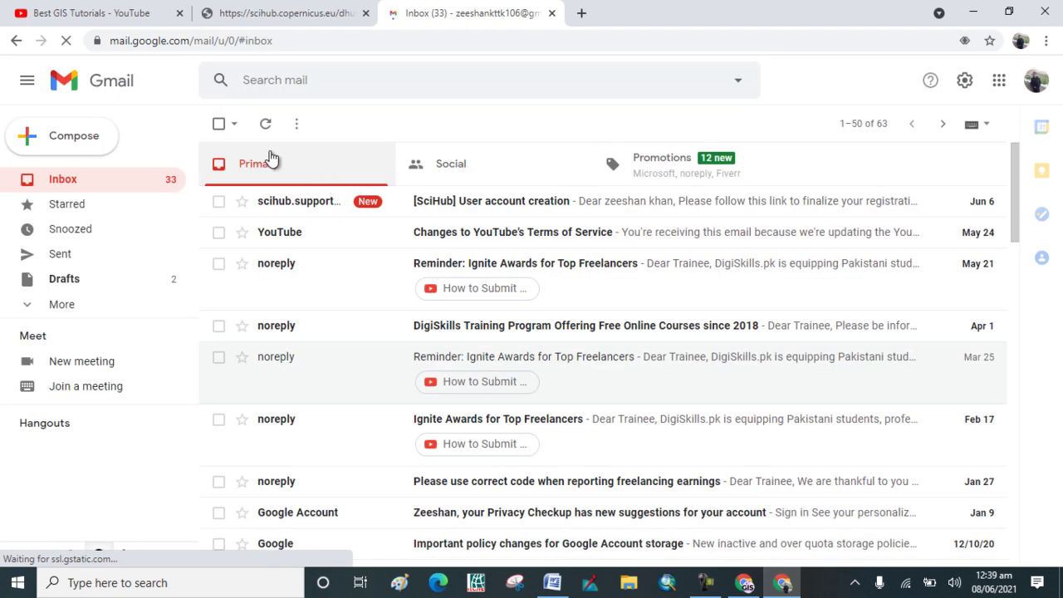
pyautogui.click(414, 208)
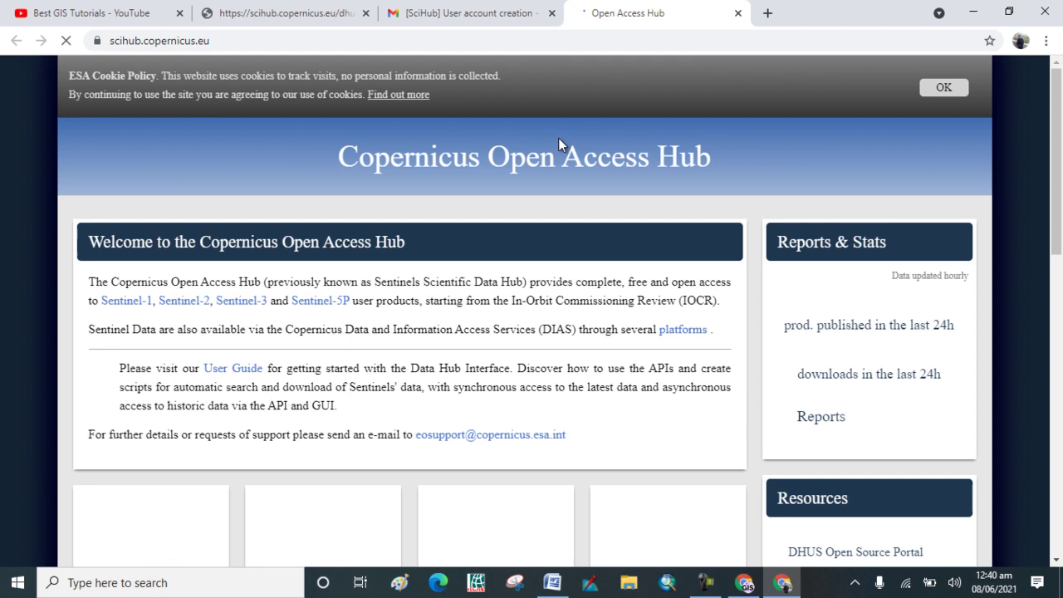
# Step: Log into the hub with the new username and password, declining the browser's save-password offer
pyautogui.click(281, 15)
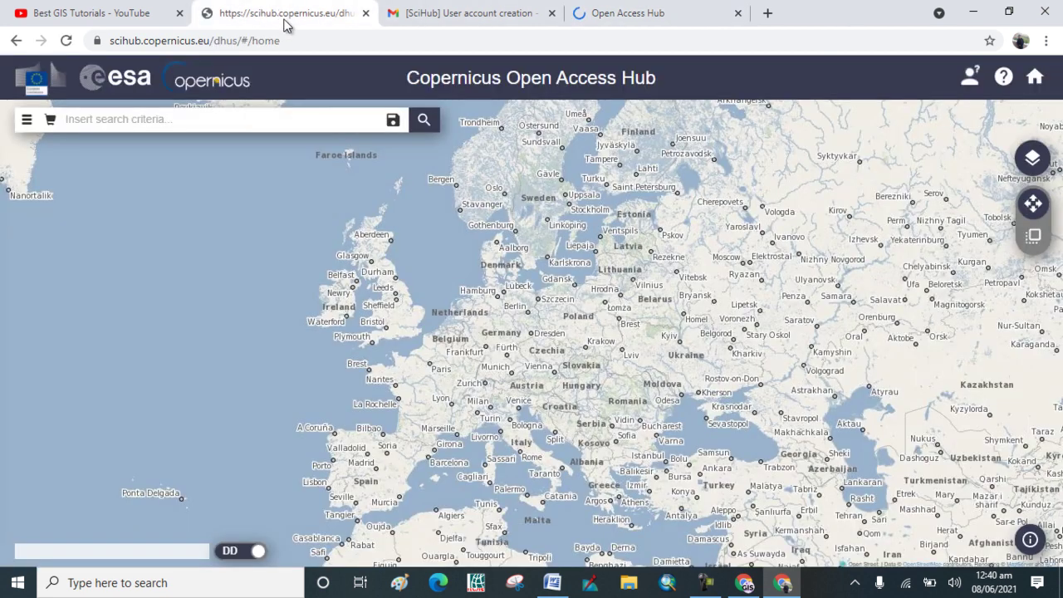
pyautogui.click(970, 76)
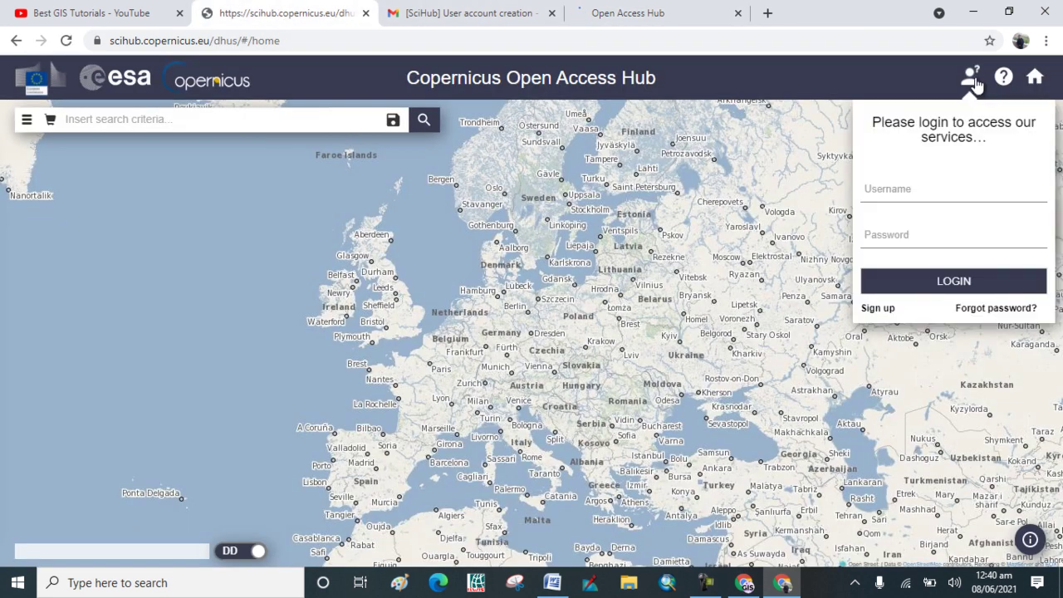
pyautogui.click(872, 194)
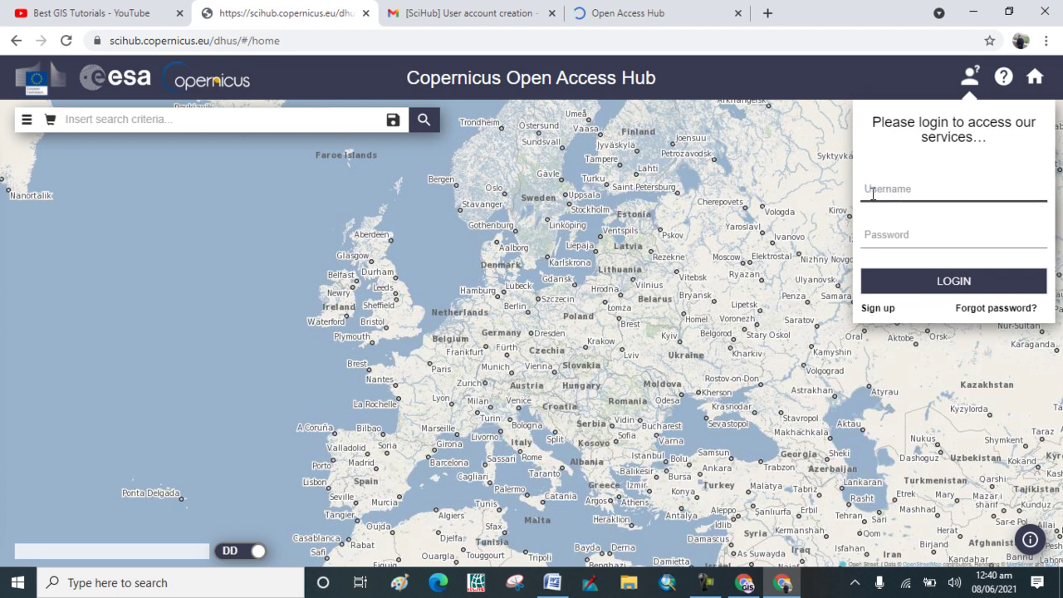
pyautogui.click(882, 239)
pyautogui.write('*')
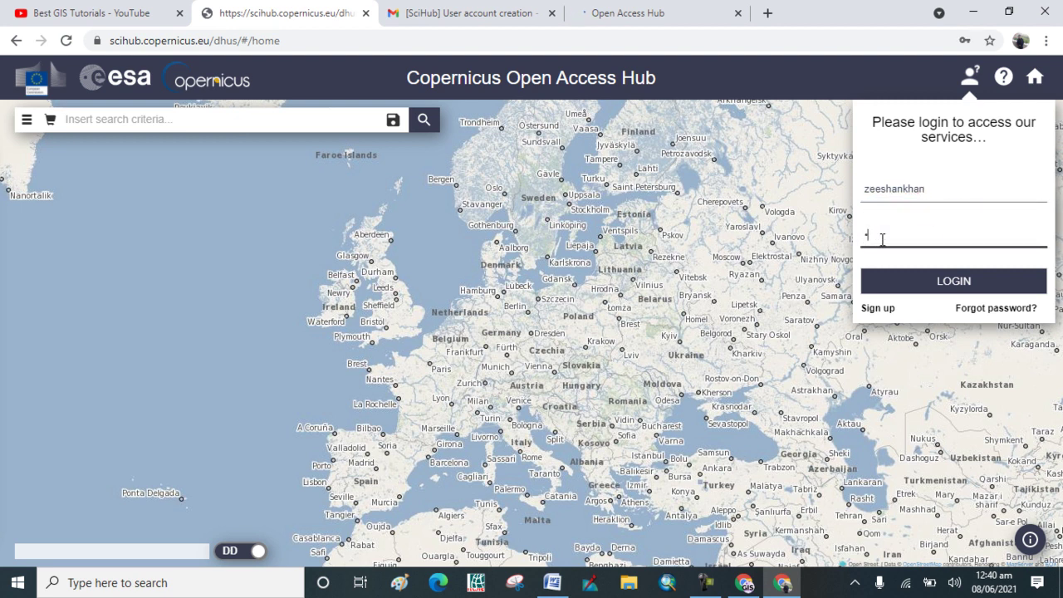
pyautogui.write('******')
pyautogui.write('*')
pyautogui.write('**')
pyautogui.click(936, 285)
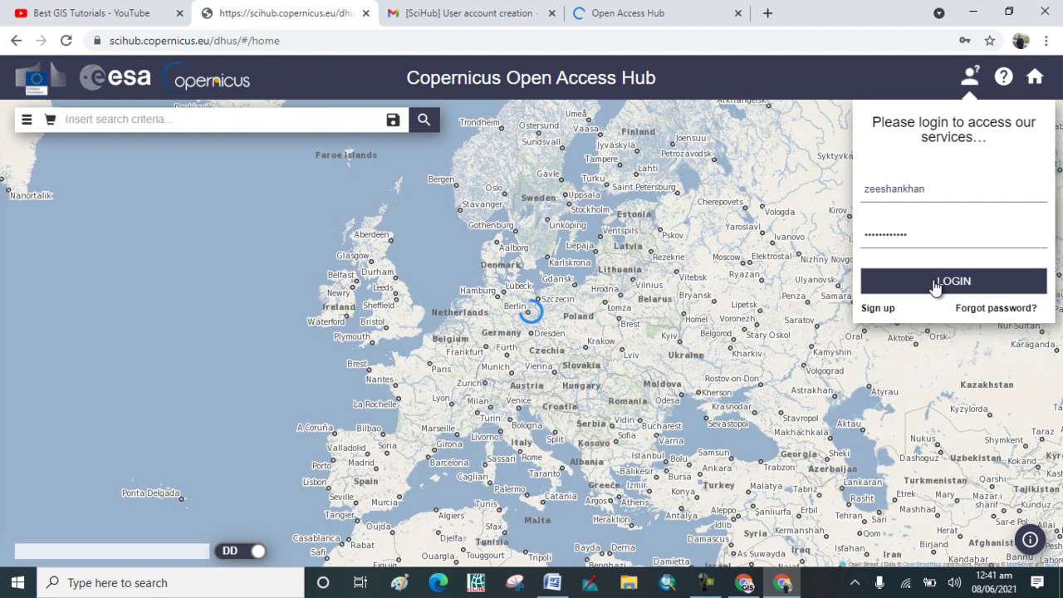
pyautogui.click(936, 285)
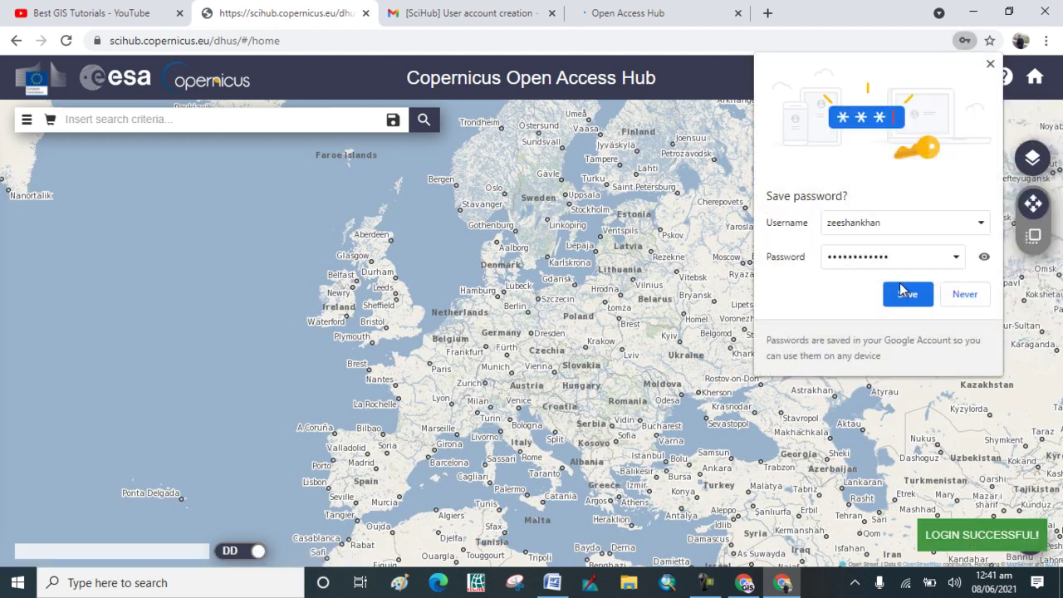
pyautogui.click(956, 295)
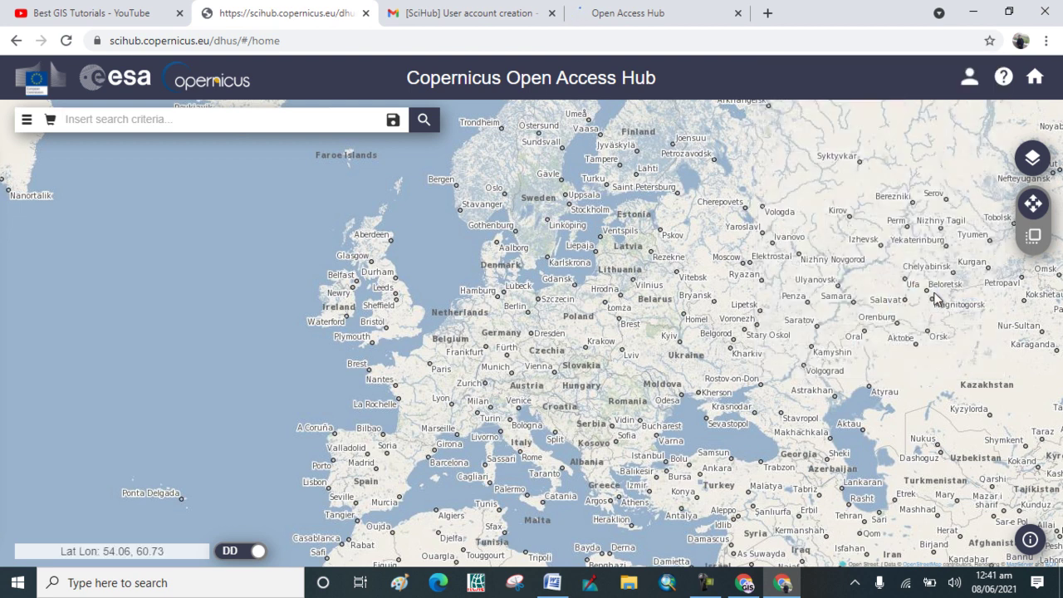